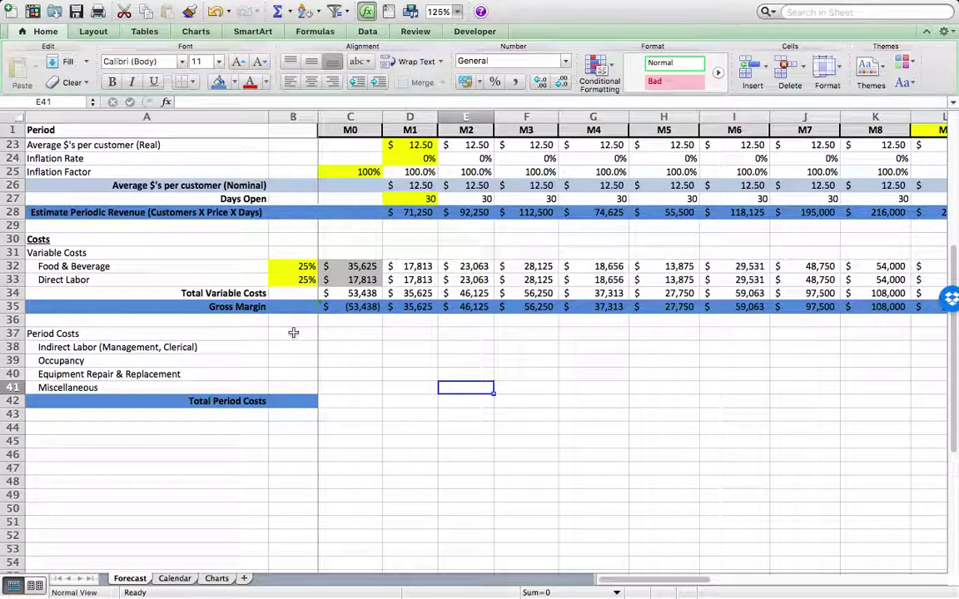
Link cell B37 beside Period Costs to the Y2 Estimate Periodic Revenue in P28
click(293, 333)
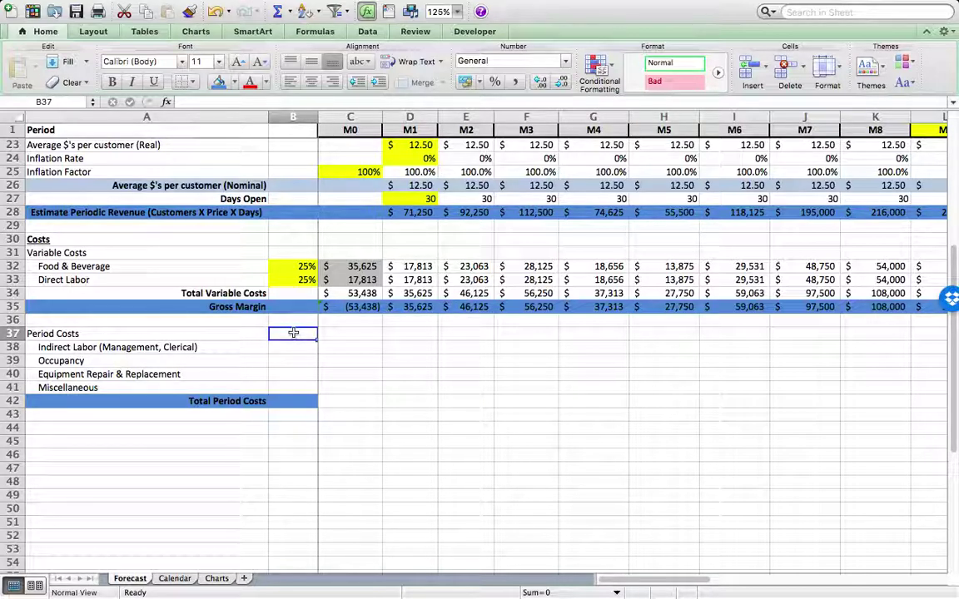
text(=)
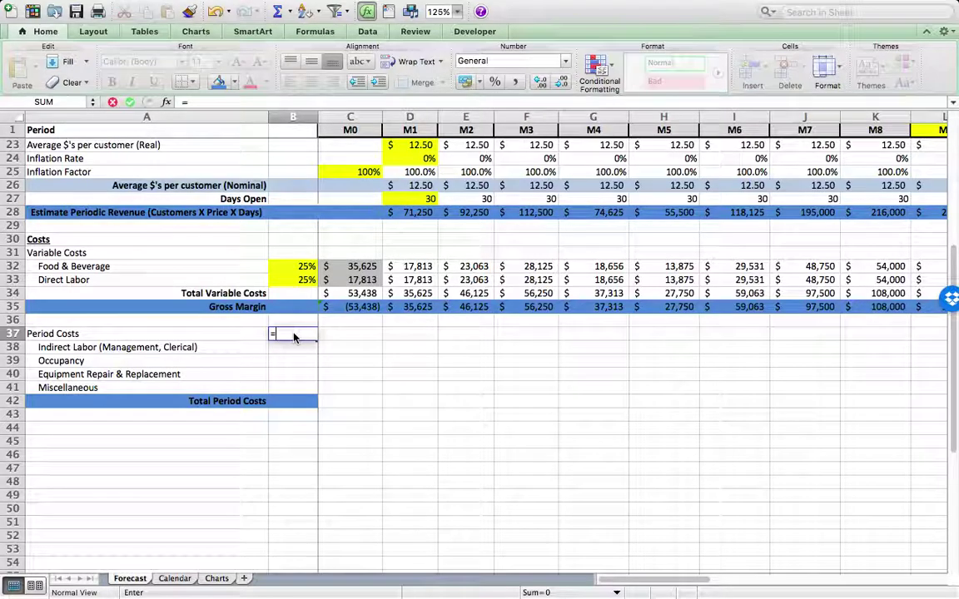
scroll(462, 352, right, 6)
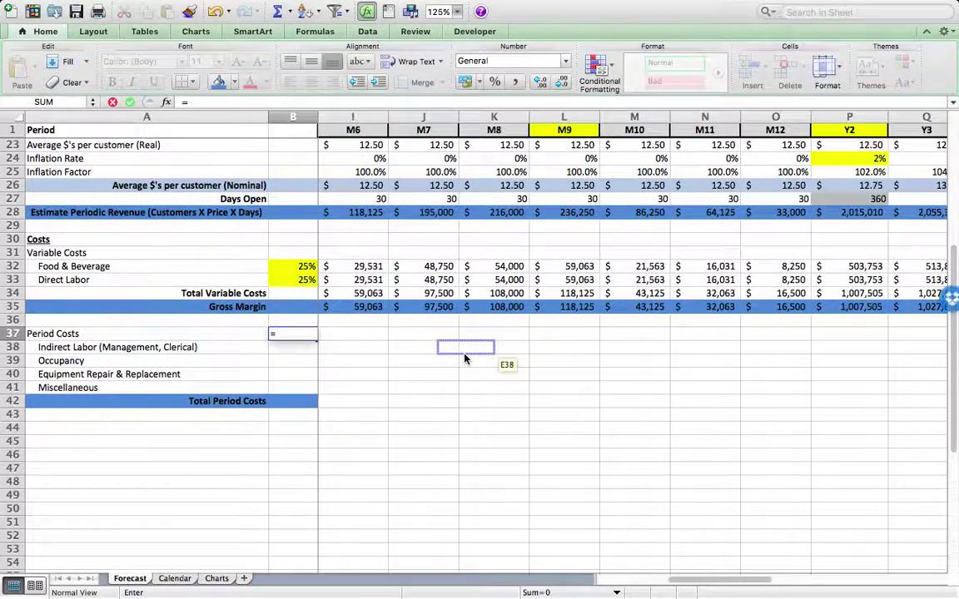
click(866, 215)
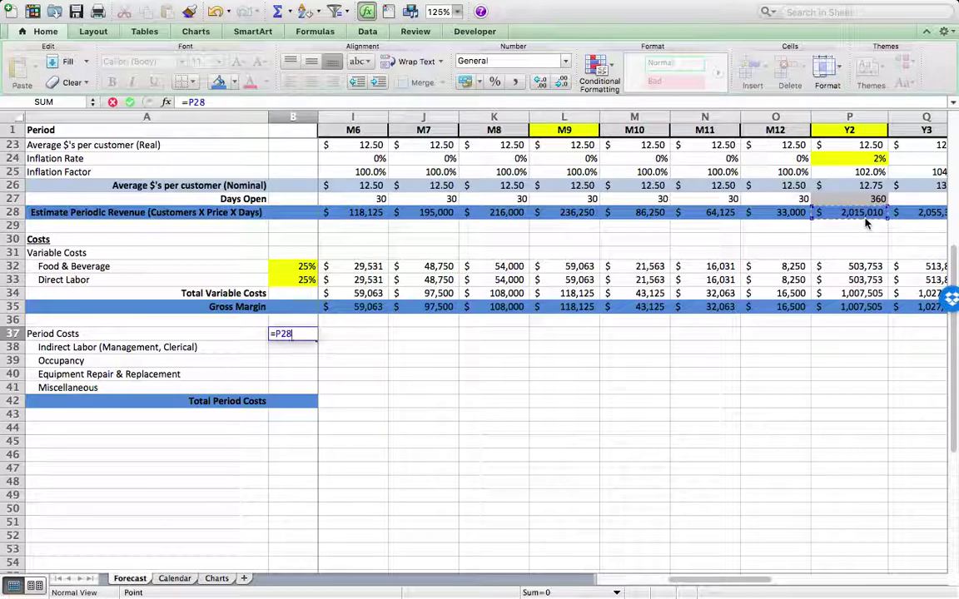
key(Return)
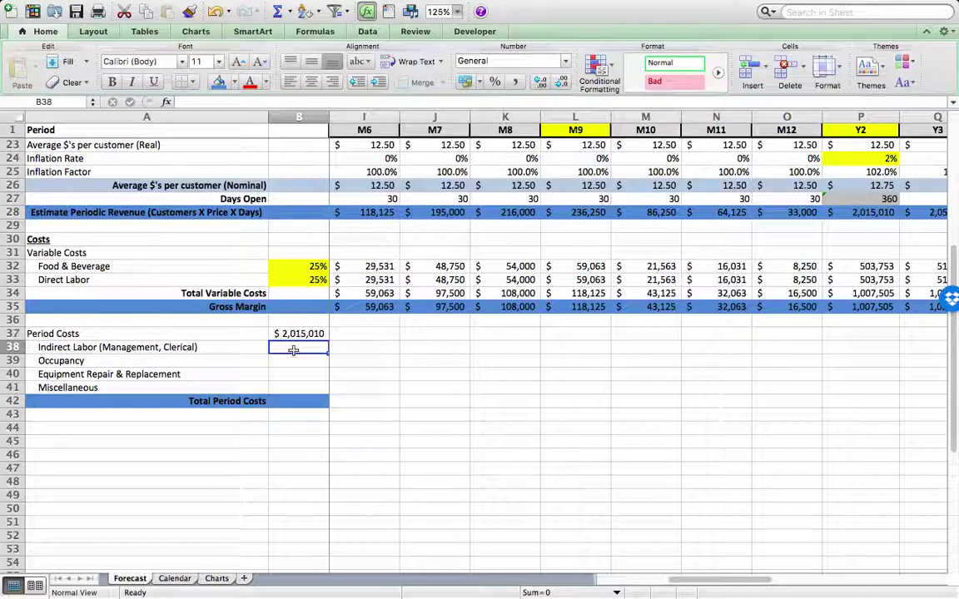
Enter 10% for Indirect Labor (Management, Clerical) in B38 and fill the cell yellow
text(10%)
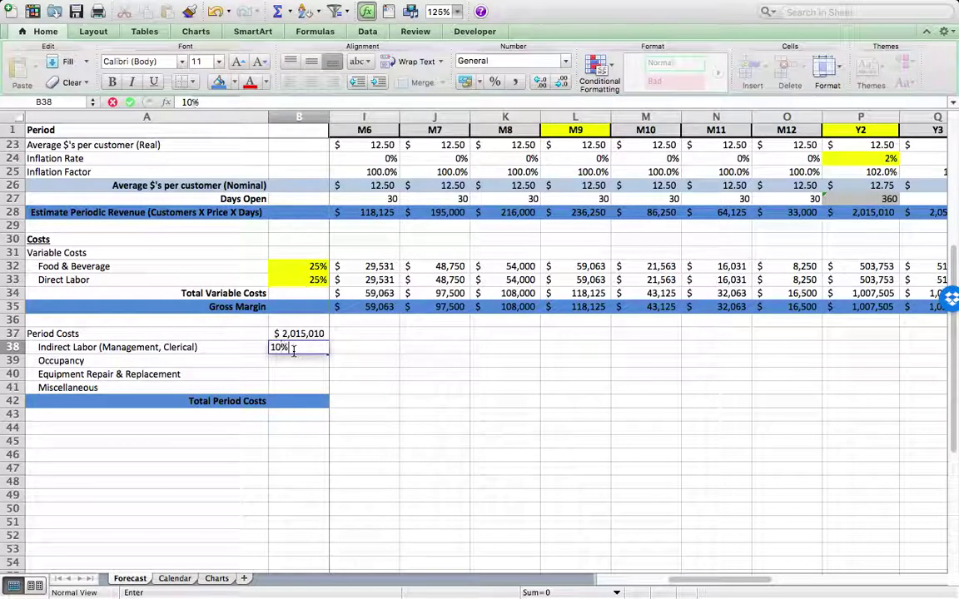
key(Return)
click(296, 348)
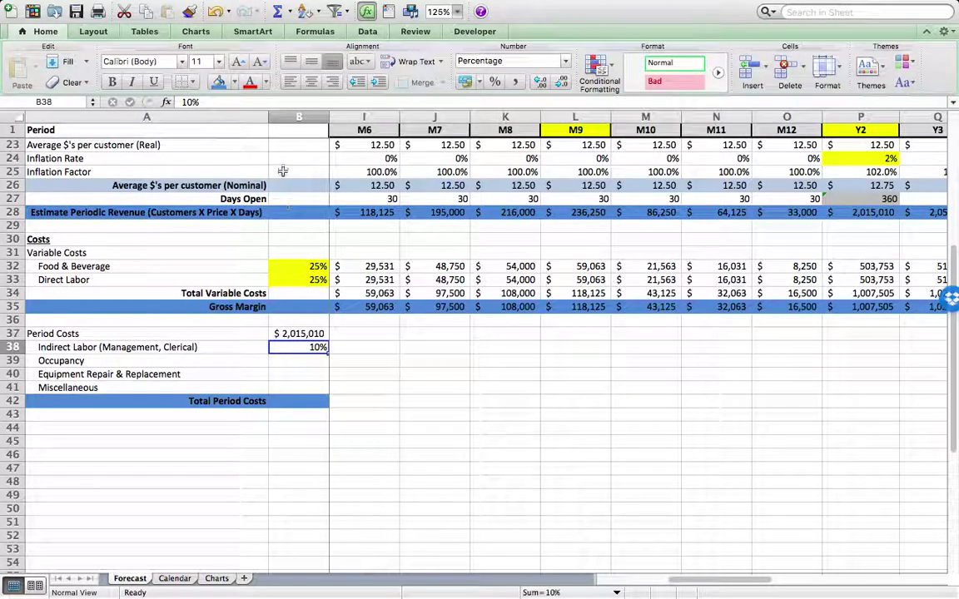
click(234, 82)
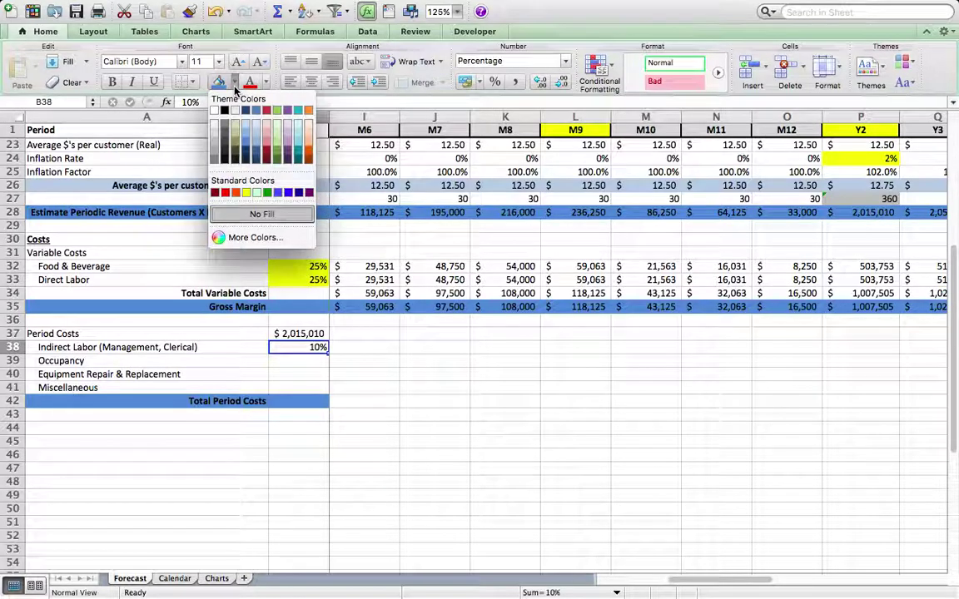
click(247, 194)
click(403, 345)
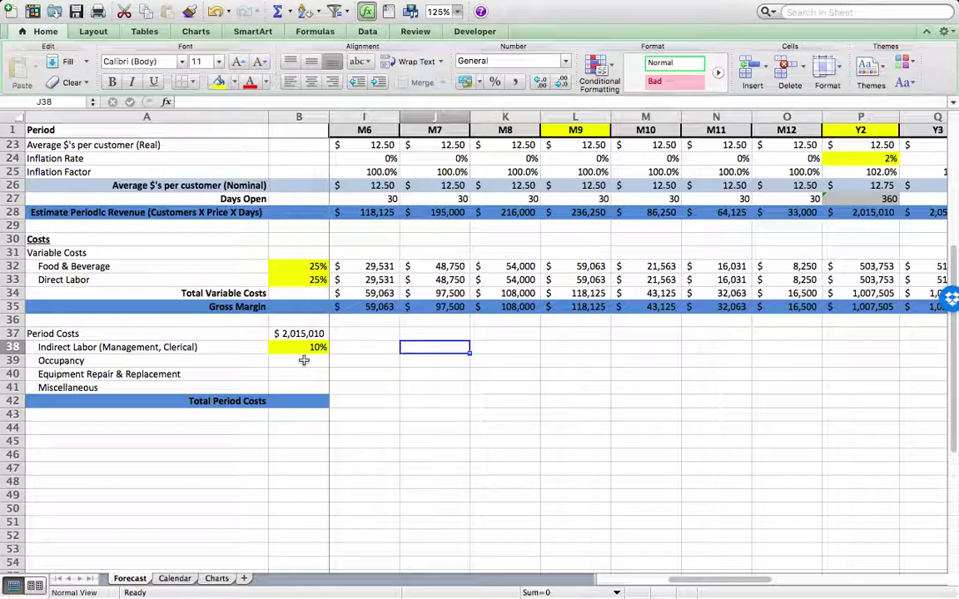
Extend the Occupancy label in A39 to read "Occupancy (Excluding Land & Building)"
click(304, 361)
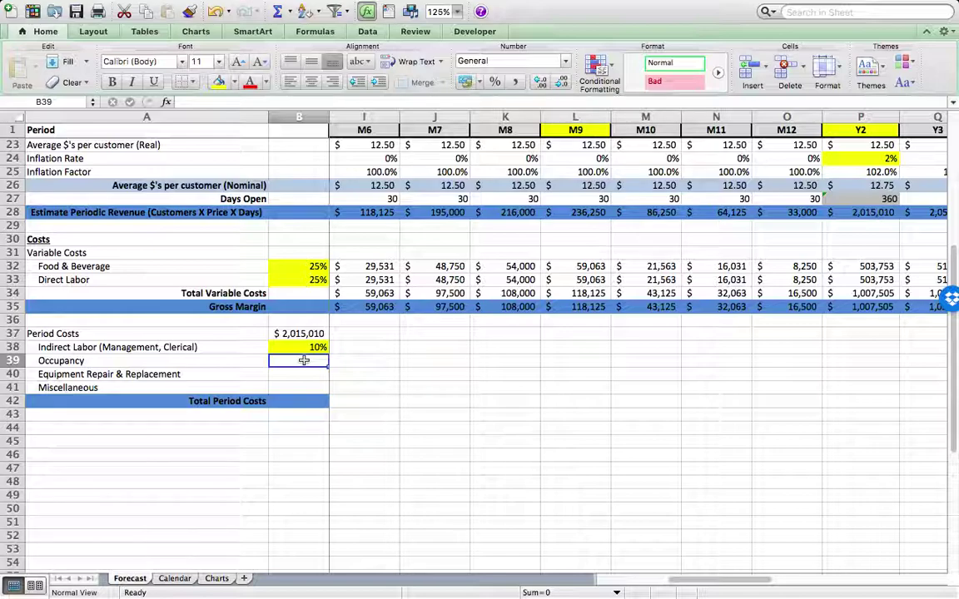
click(111, 367)
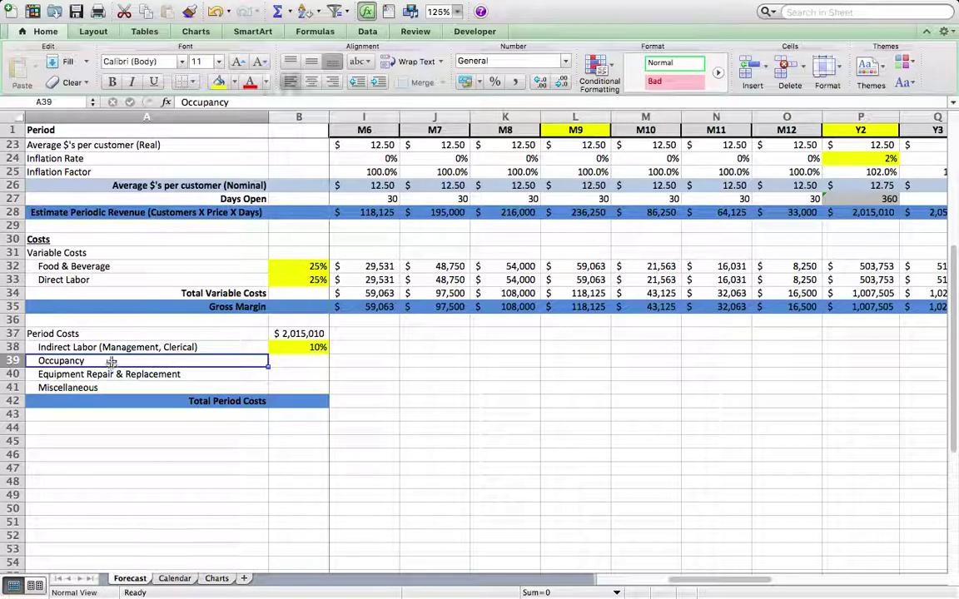
click(243, 103)
text(()
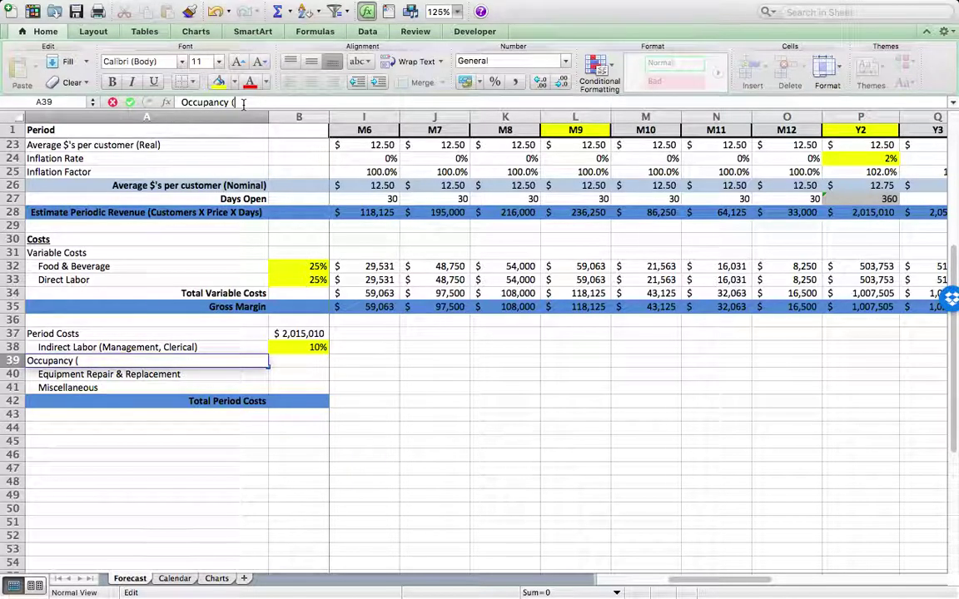
text(Exclu)
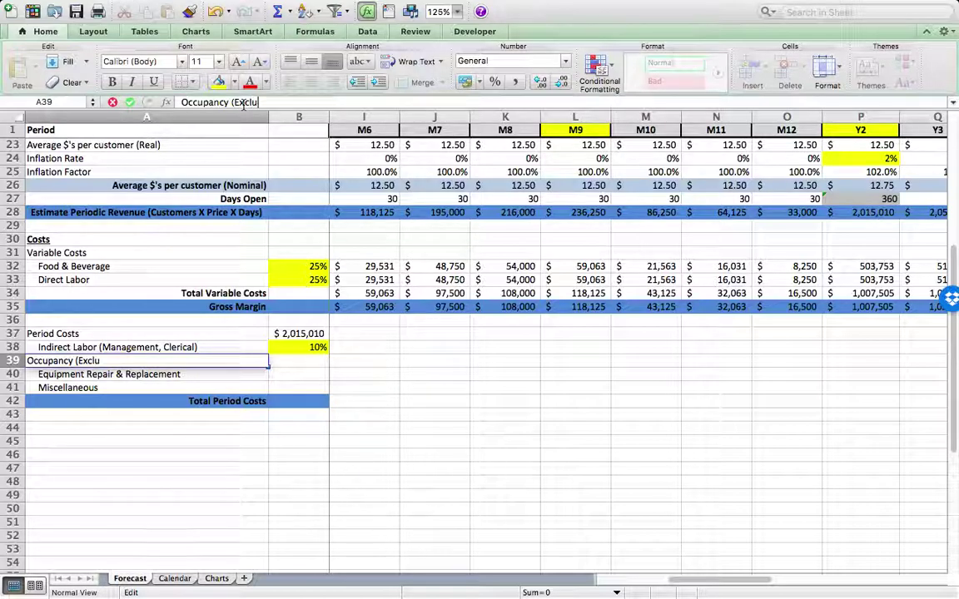
text(ding L)
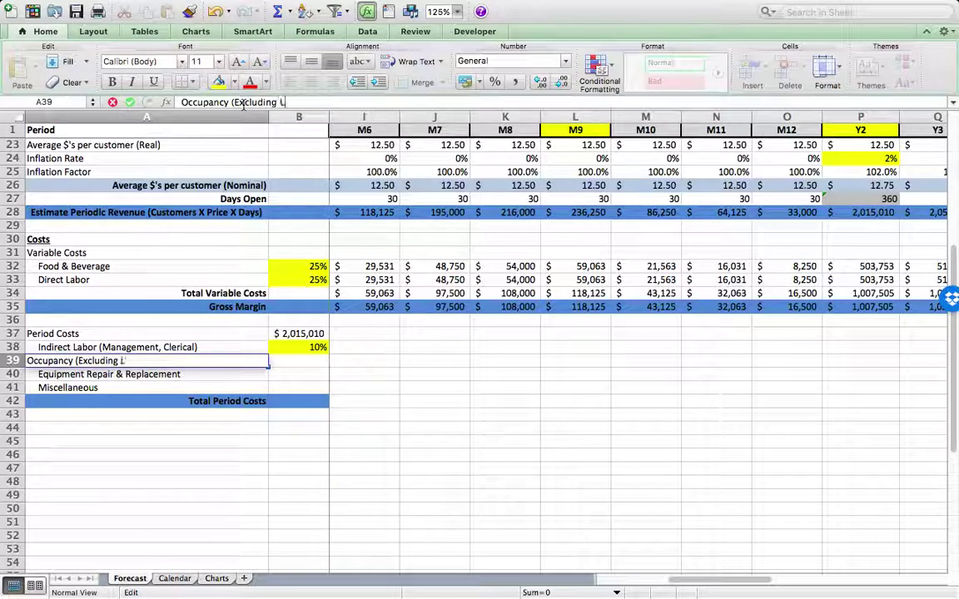
text(and & Building))
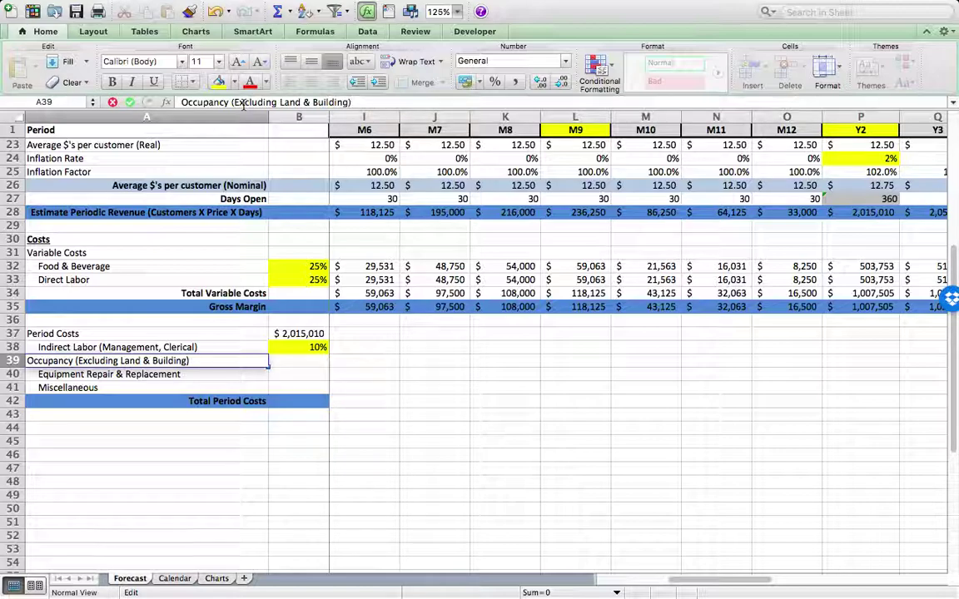
key(Return)
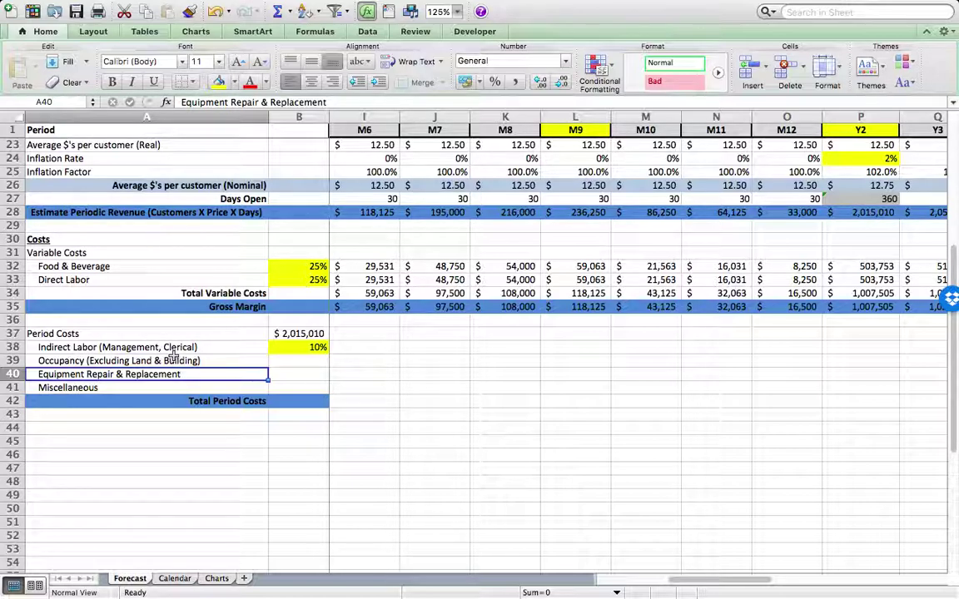
Calculate the occupancy share of Y2 revenue in B39 with the formula =5000 *12/B37
click(310, 361)
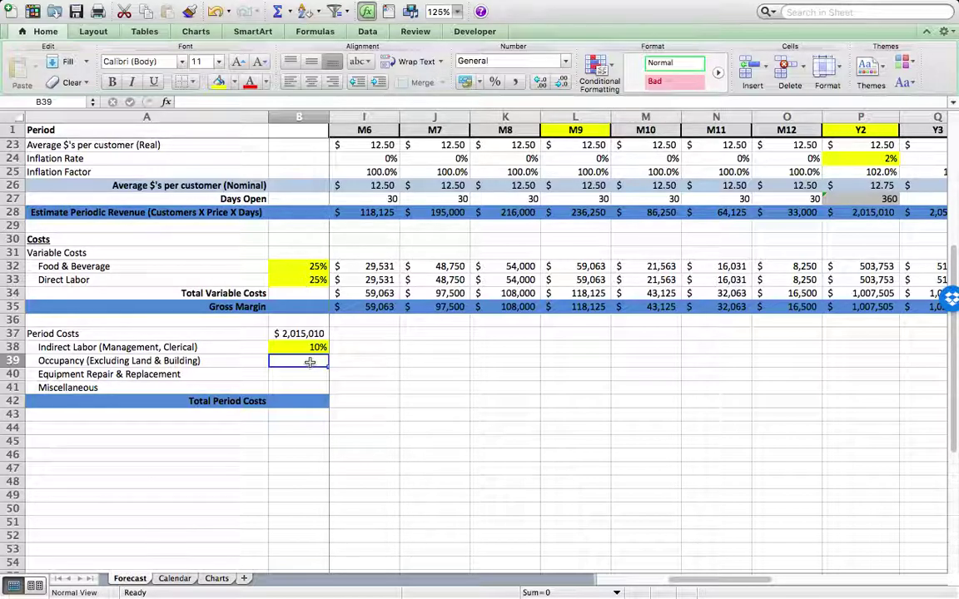
text(=)
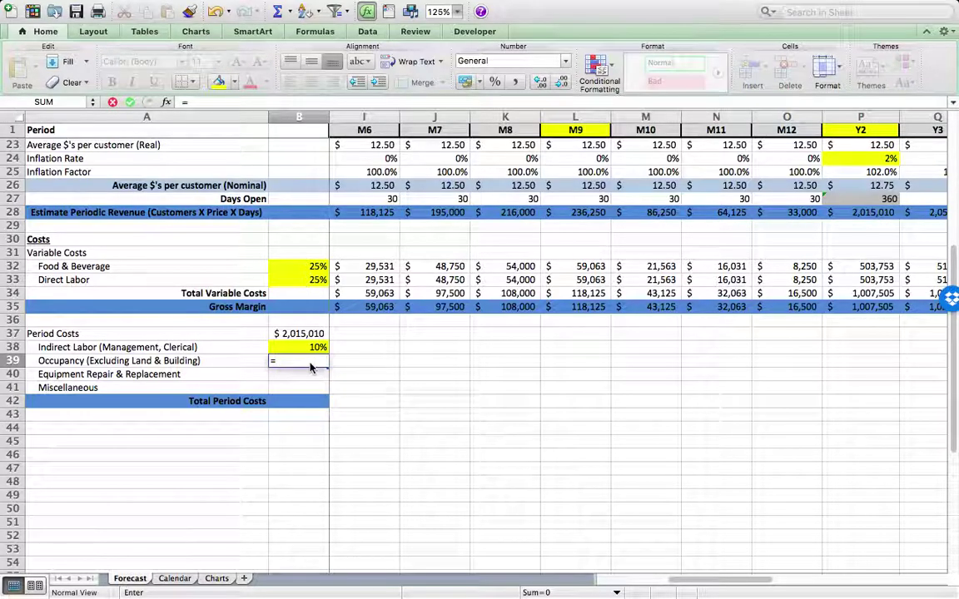
text(5000)
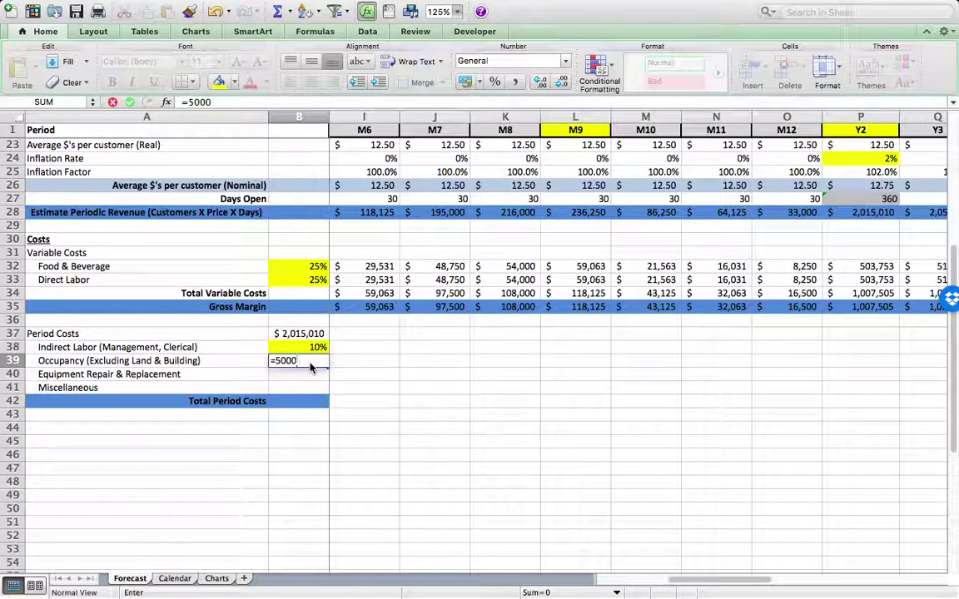
text(/)
click(309, 346)
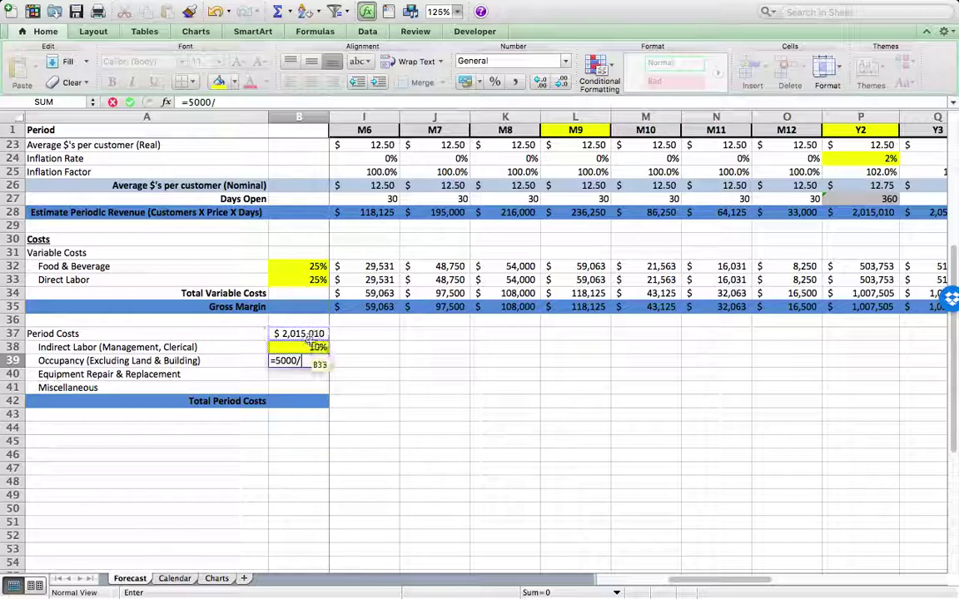
key(BackSpace)
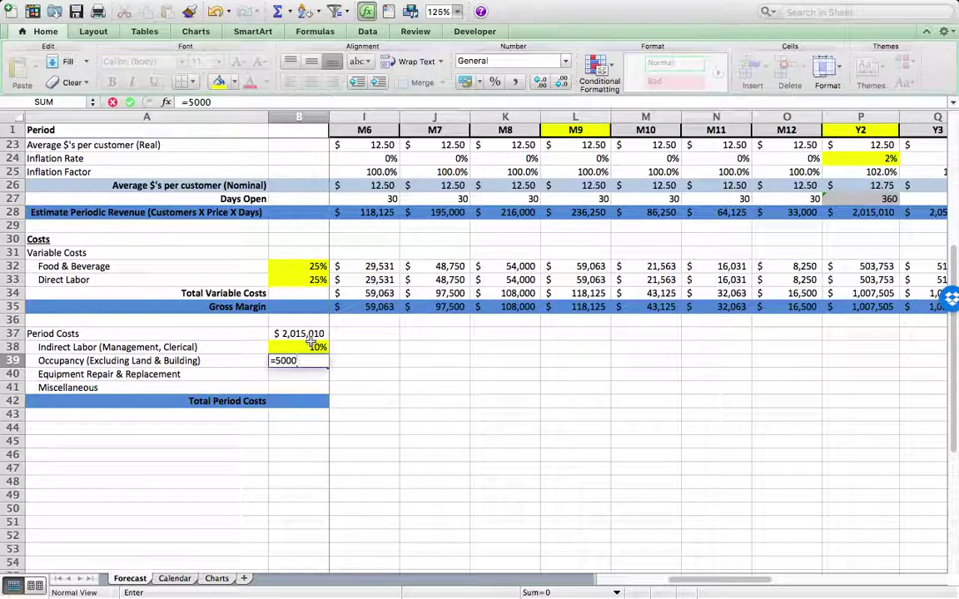
text(*)
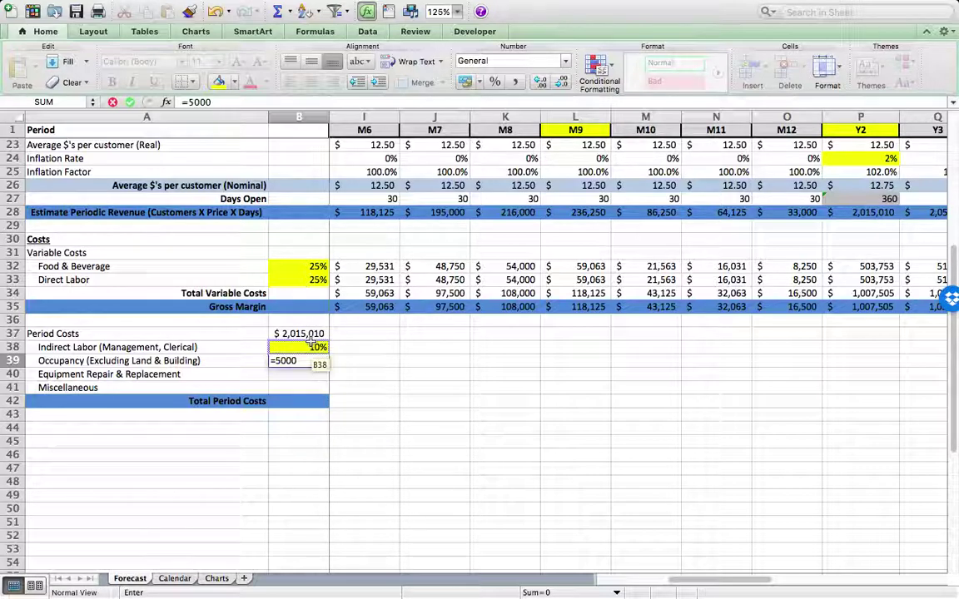
text(12/)
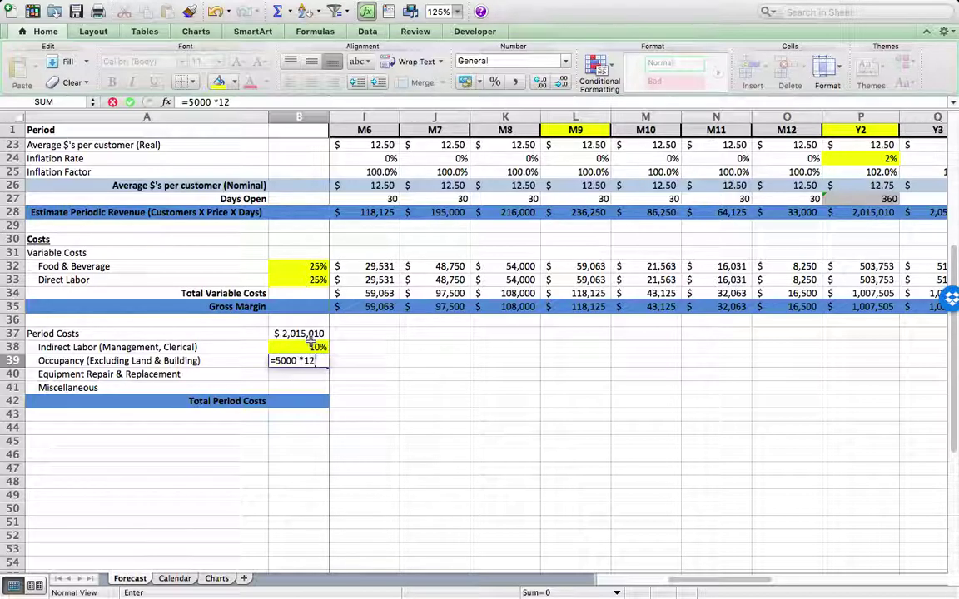
click(307, 336)
key(Return)
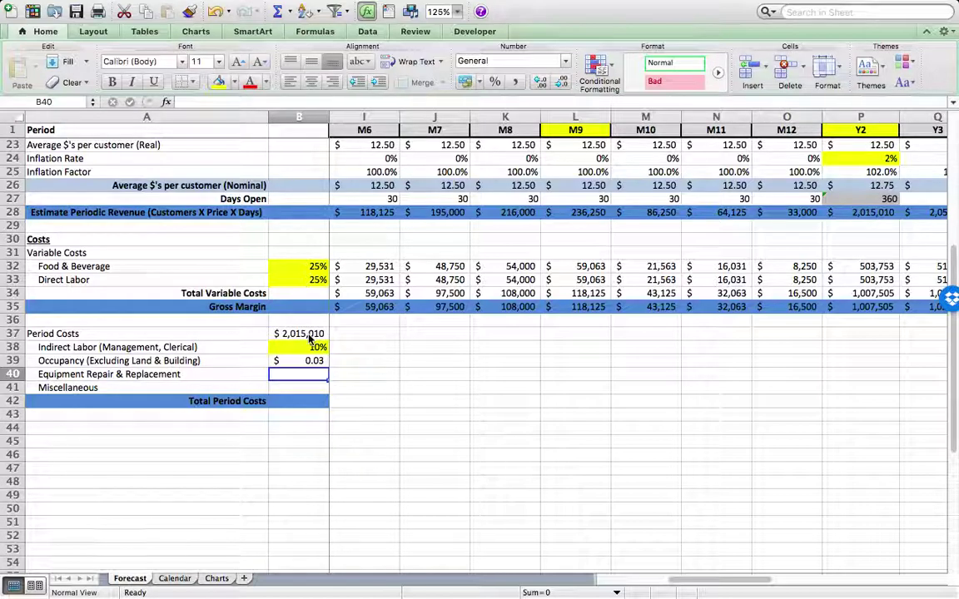
Format the Occupancy cell B39 as a percentage with one decimal and replace its formula with a fixed 3.0%
click(283, 361)
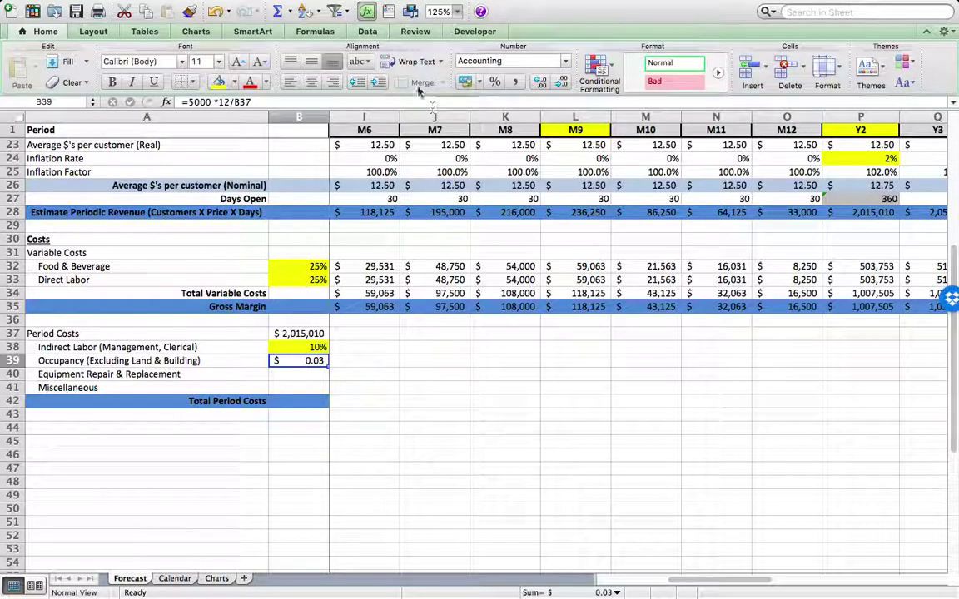
click(495, 82)
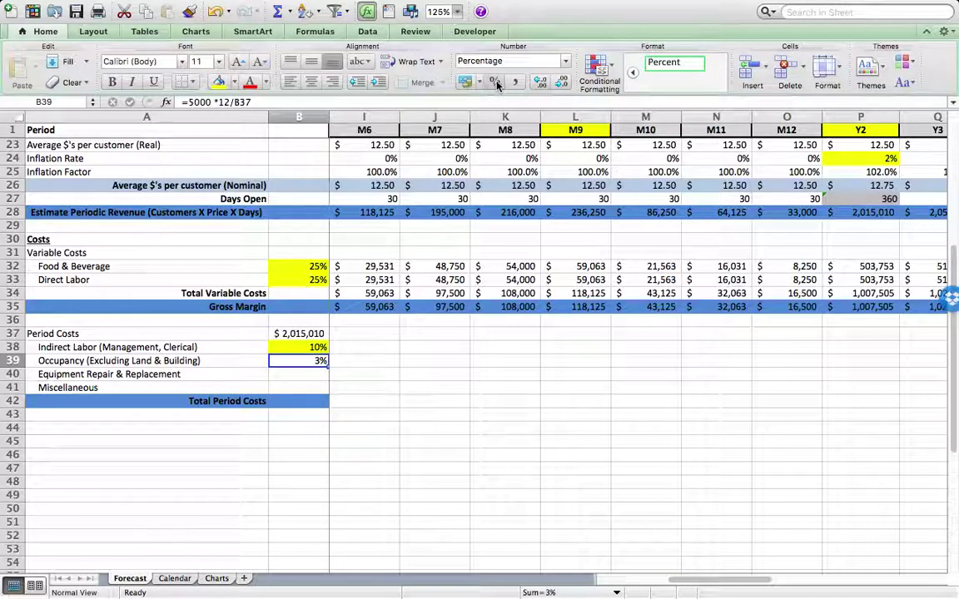
click(539, 81)
click(540, 82)
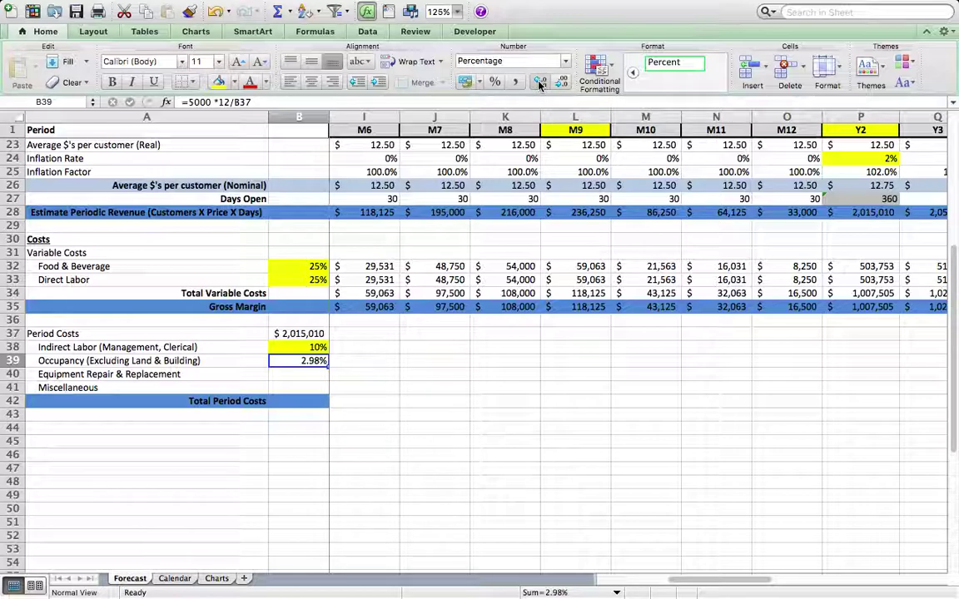
click(561, 82)
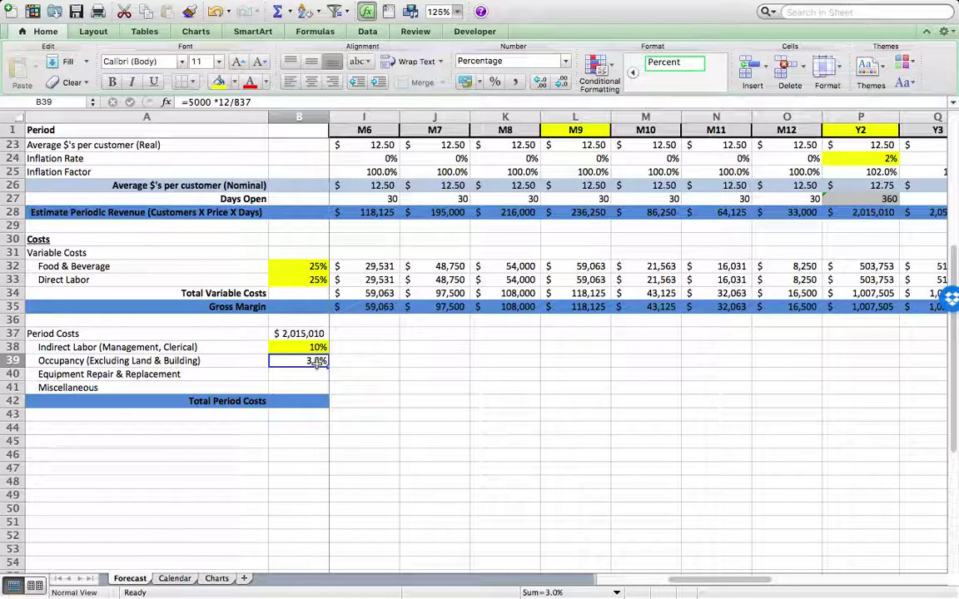
text(3.0%)
key(Return)
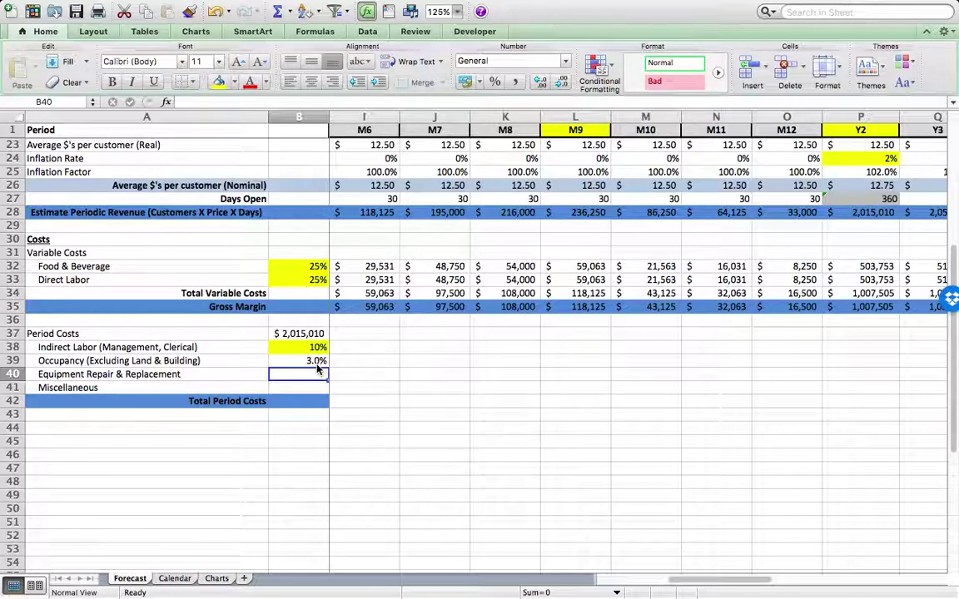
Copy the 3.0% Occupancy rate to Equipment Repair & Replacement in B40 and fill both rate cells yellow
text(5.0)
key(Return)
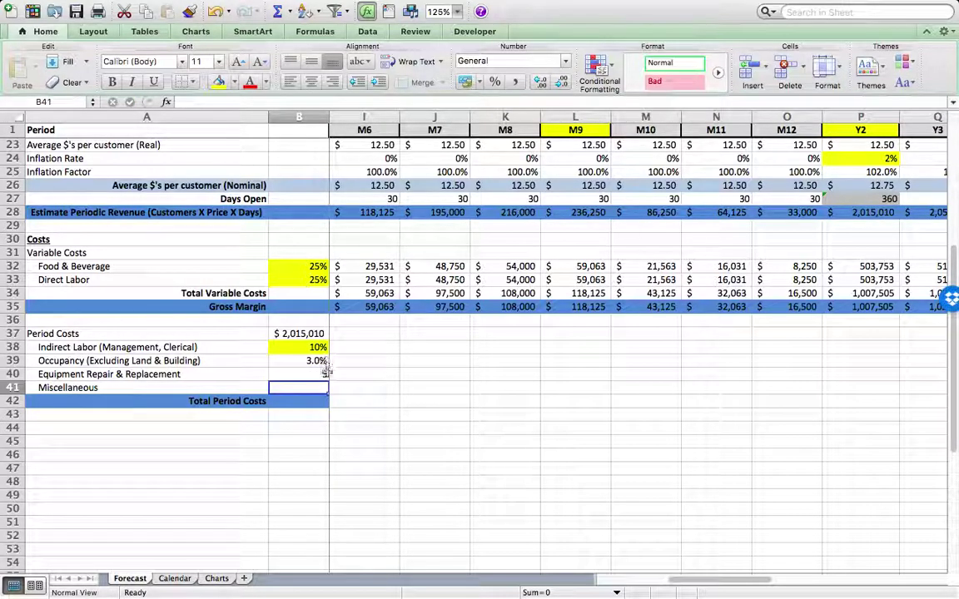
click(323, 374)
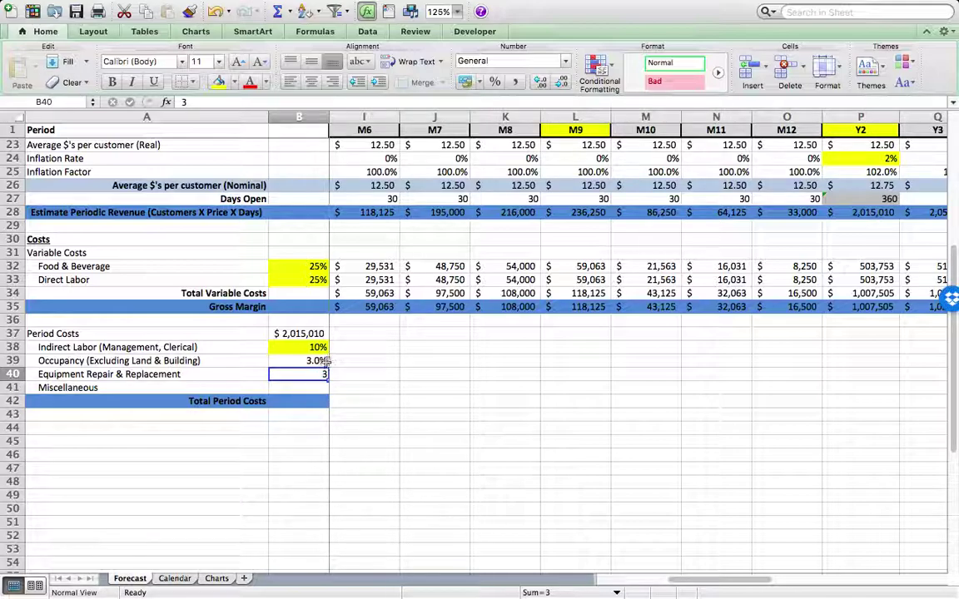
click(323, 360)
key(super+c)
click(309, 375)
key(super+v)
drag(317, 361, 317, 374)
click(220, 85)
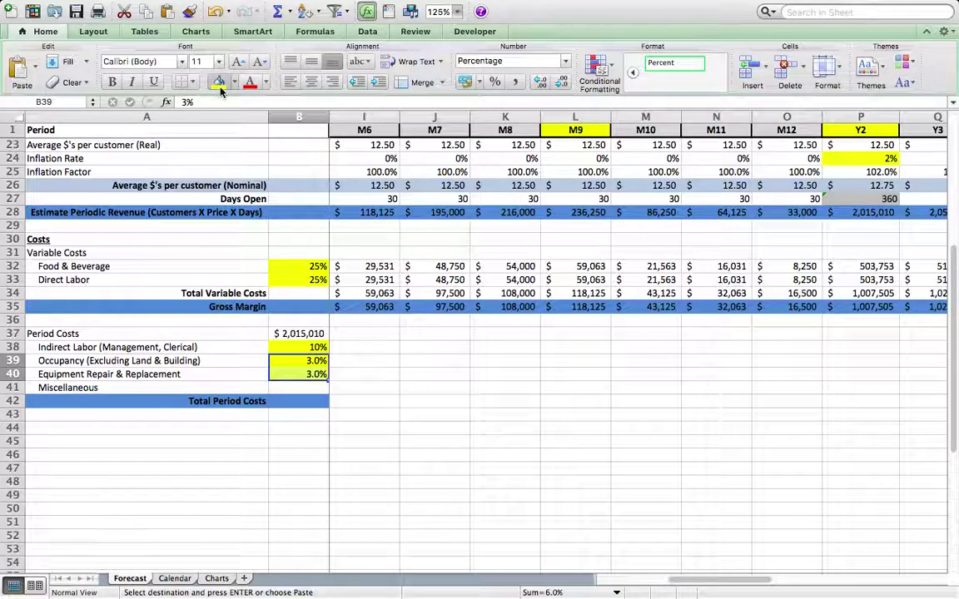
click(244, 334)
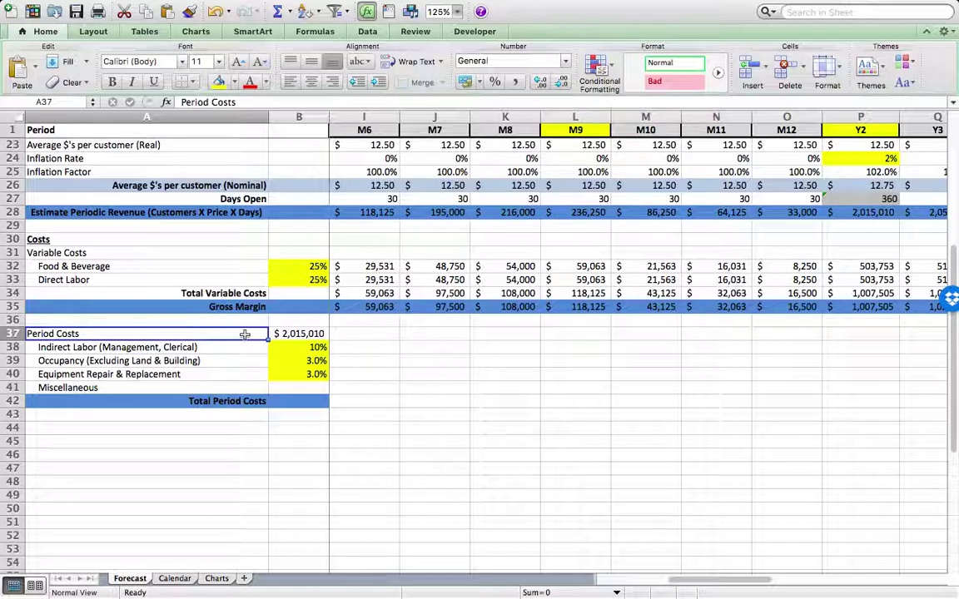
Enter 5% for Miscellaneous period costs in B41
click(315, 388)
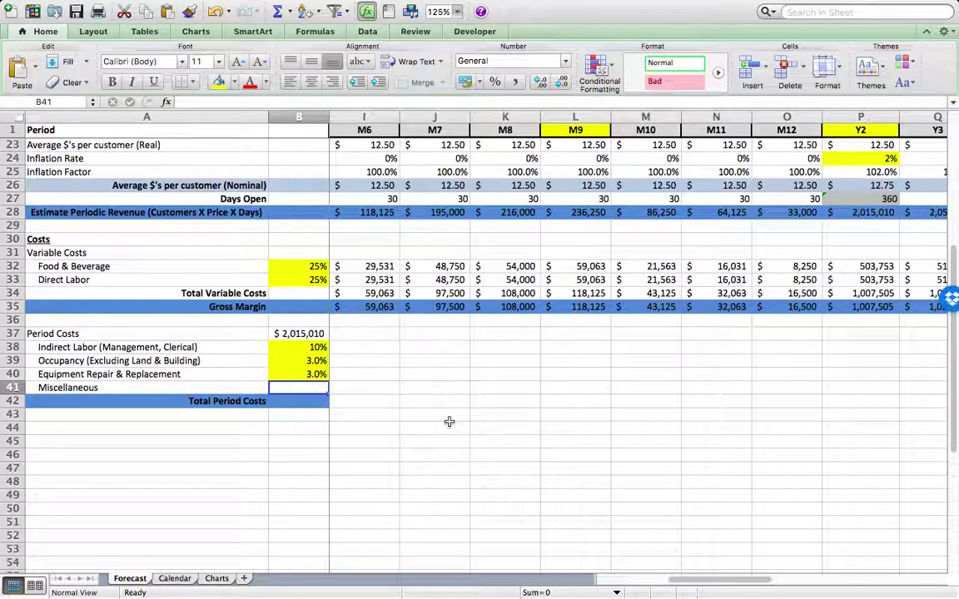
text(5%)
key(Return)
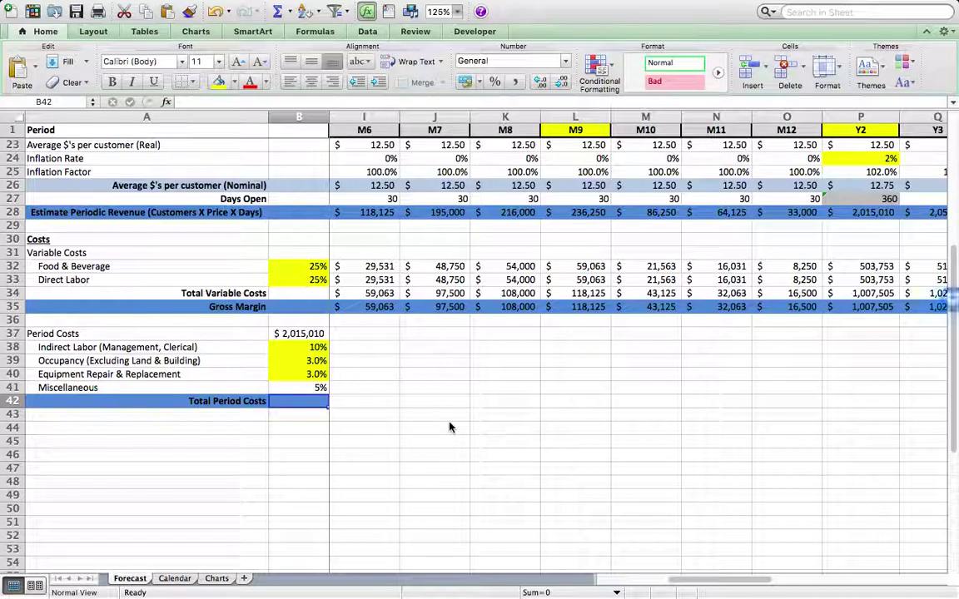
Fill the Miscellaneous rate cell B41 with yellow
click(301, 388)
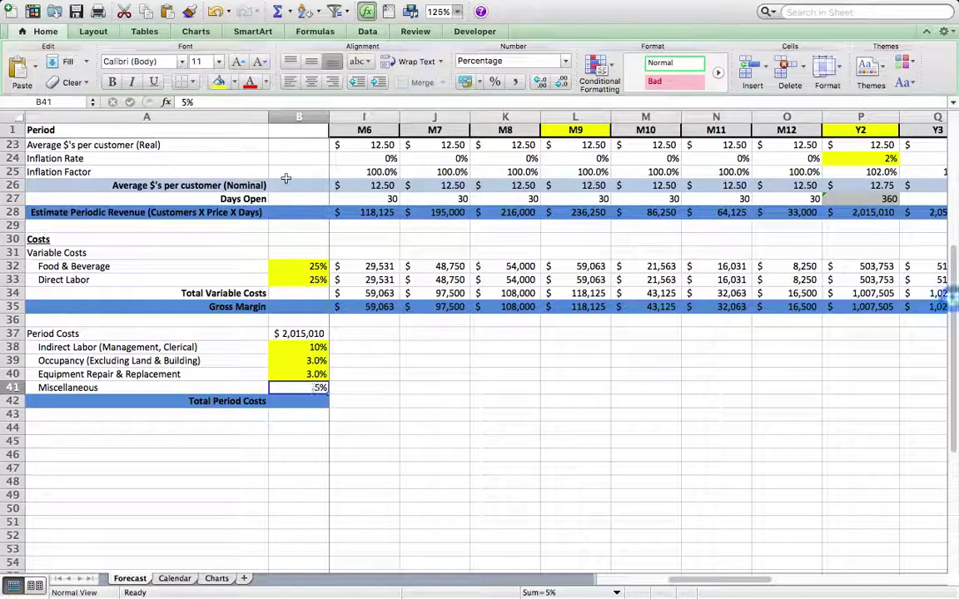
click(218, 81)
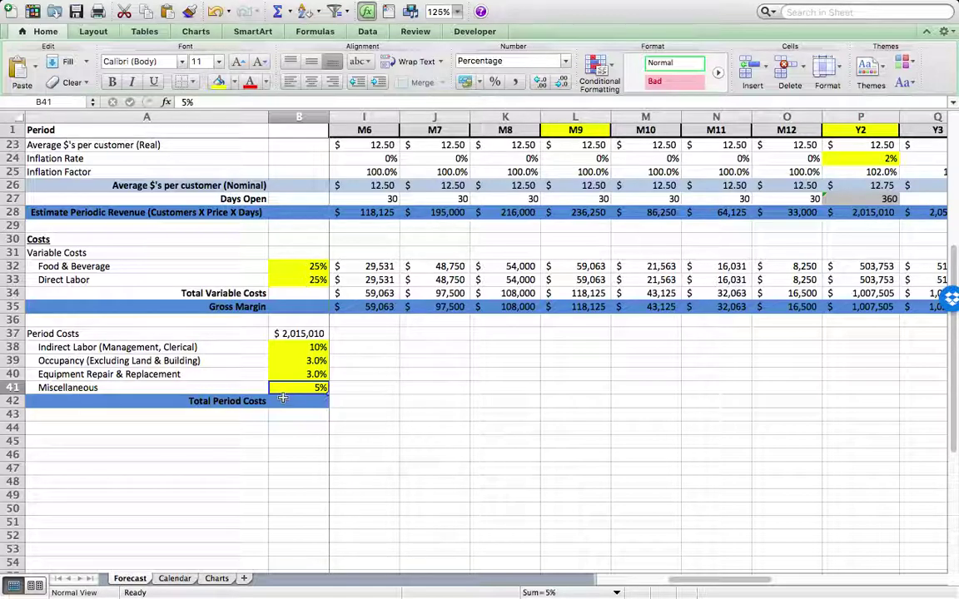
Calculate the M6 Indirect Labor cost in I38 with the formula =$B38*$B37
click(359, 348)
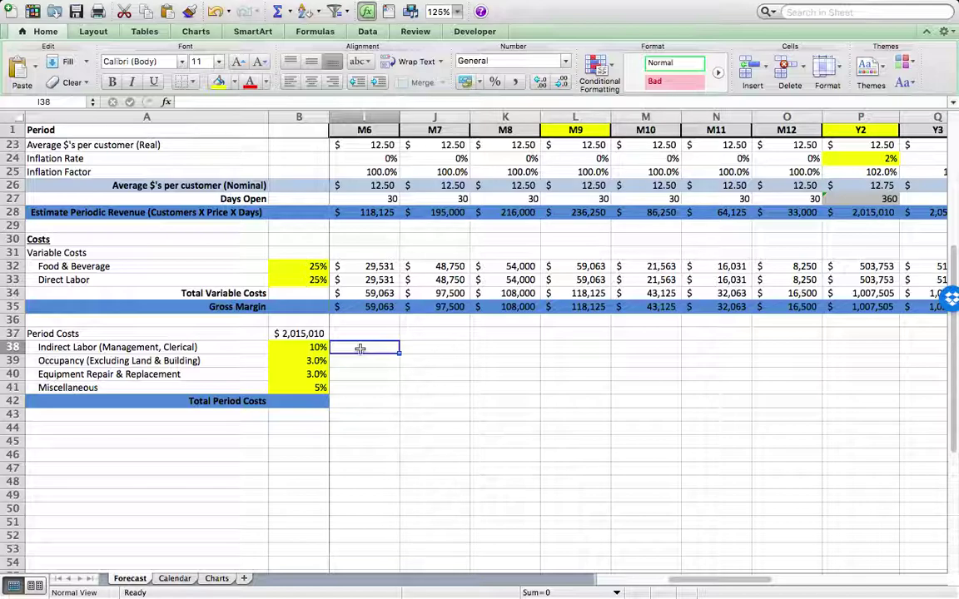
text(=)
click(319, 345)
click(317, 347)
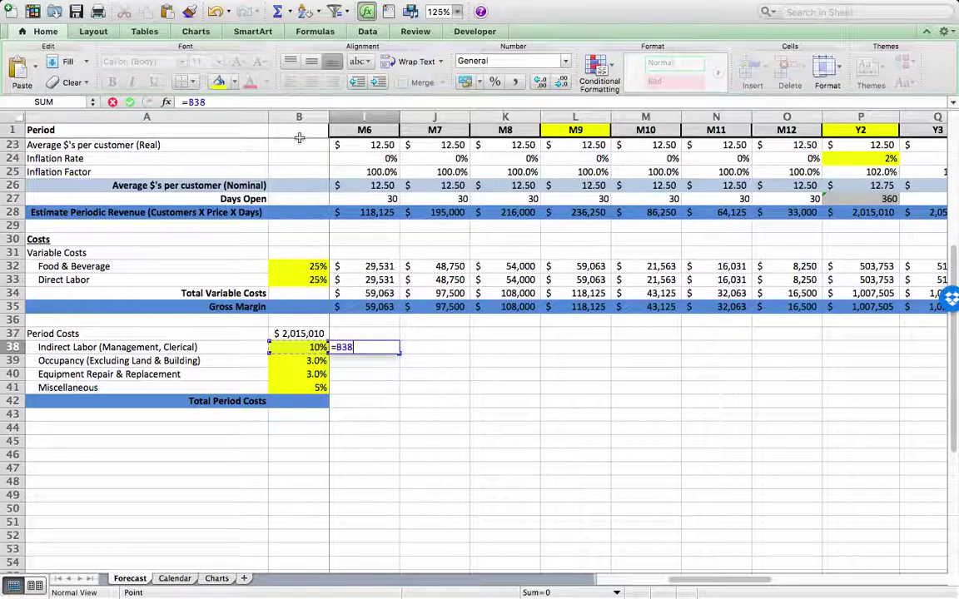
click(188, 102)
text($)
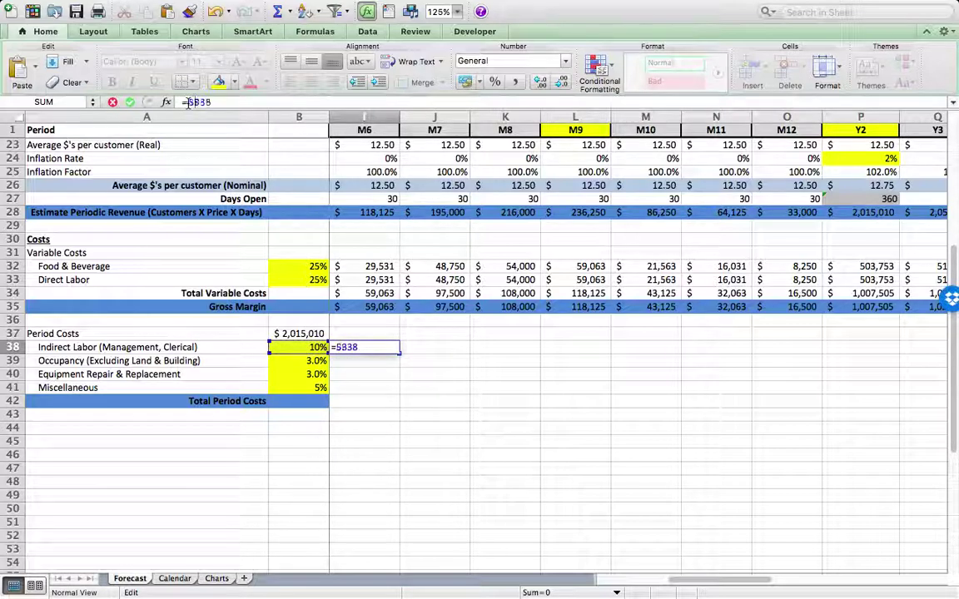
click(232, 102)
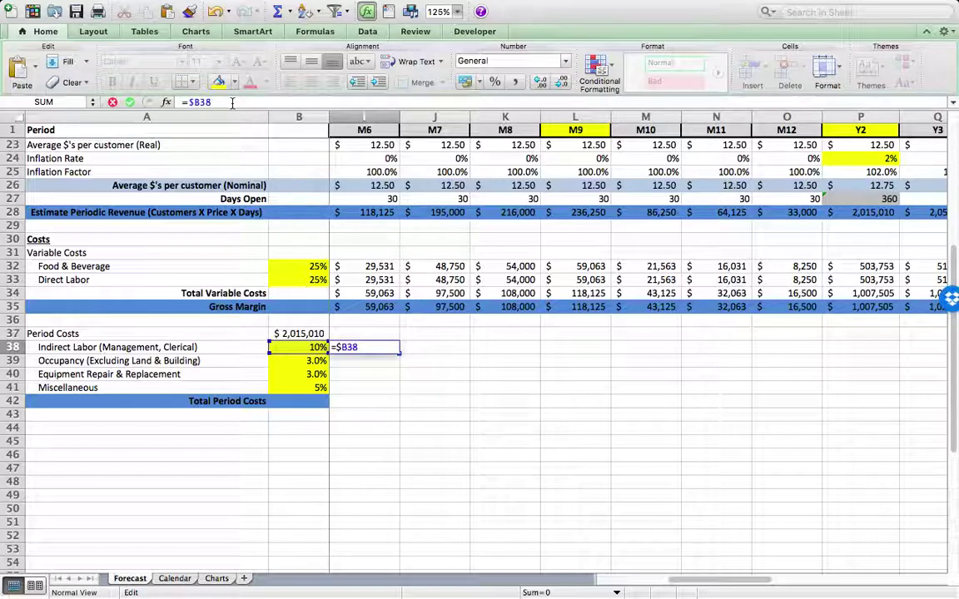
text(*)
click(288, 333)
click(216, 101)
text($ 201,501)
key(Return)
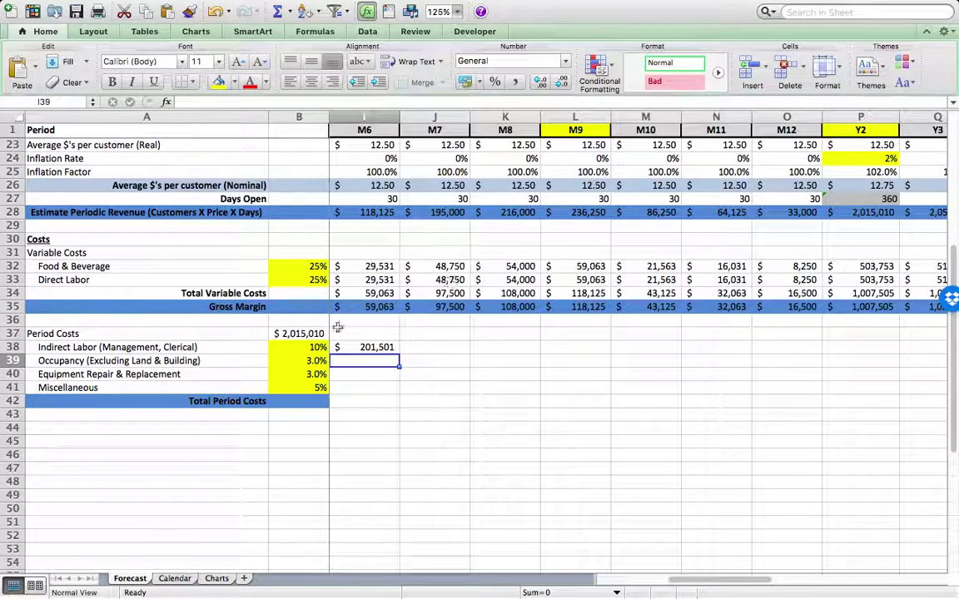
Convert the Indirect Labor cost in I38 to a monthly amount by extending its formula to =$B38*$B37/12
click(379, 347)
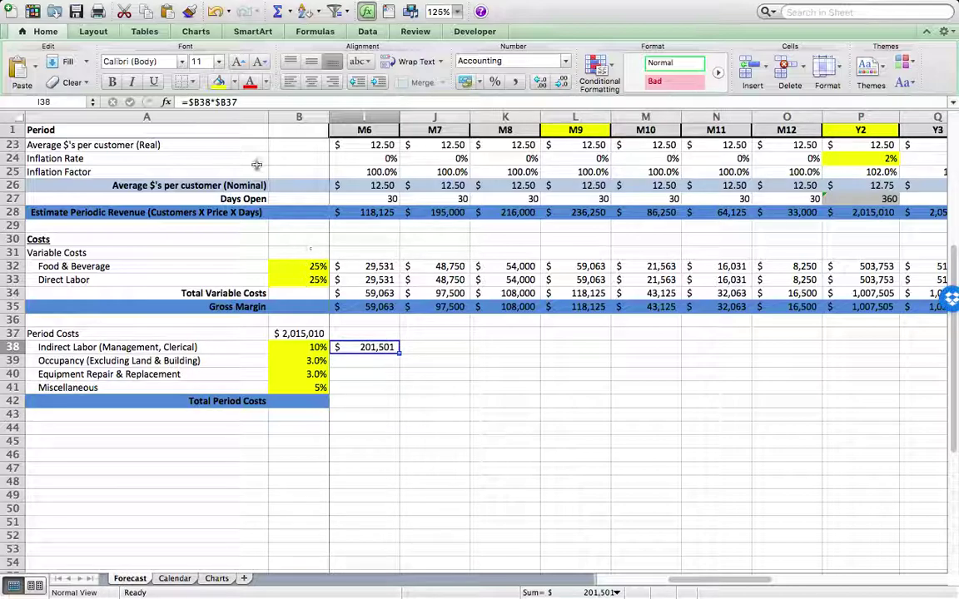
click(253, 101)
text(/12)
key(Return)
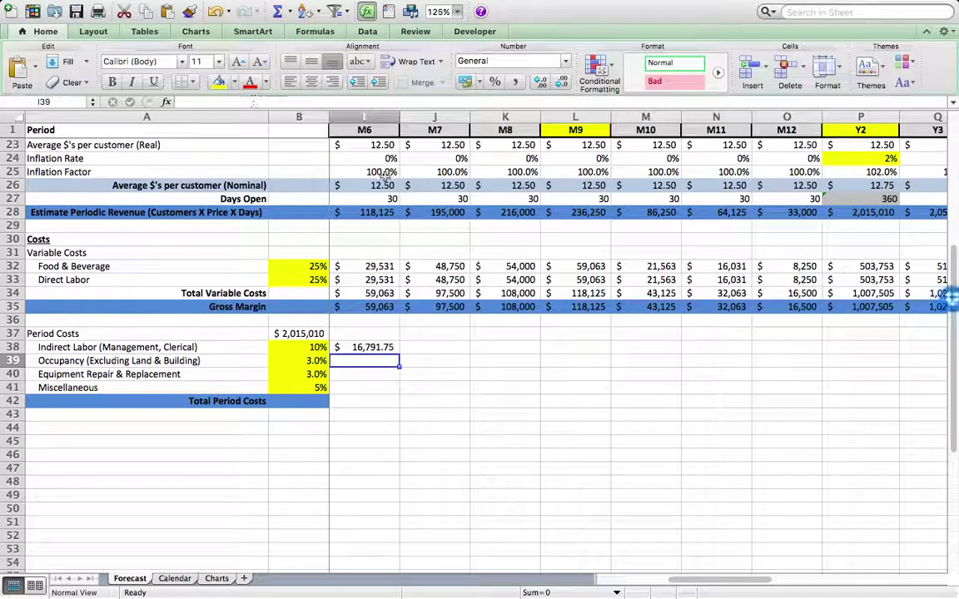
Show I38 without decimals and copy the formatting of the Total Variable Costs cell I34 onto it
click(382, 350)
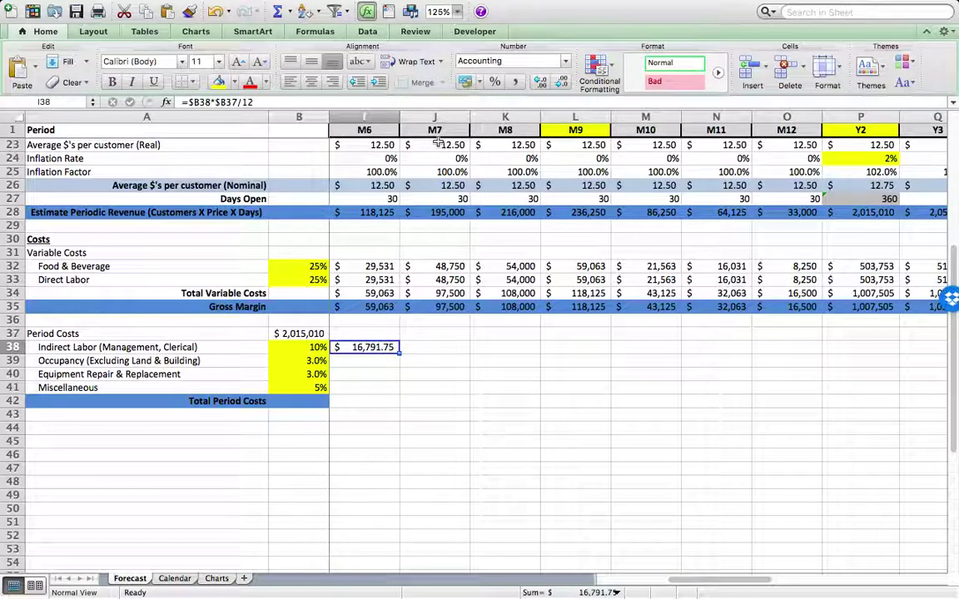
click(562, 83)
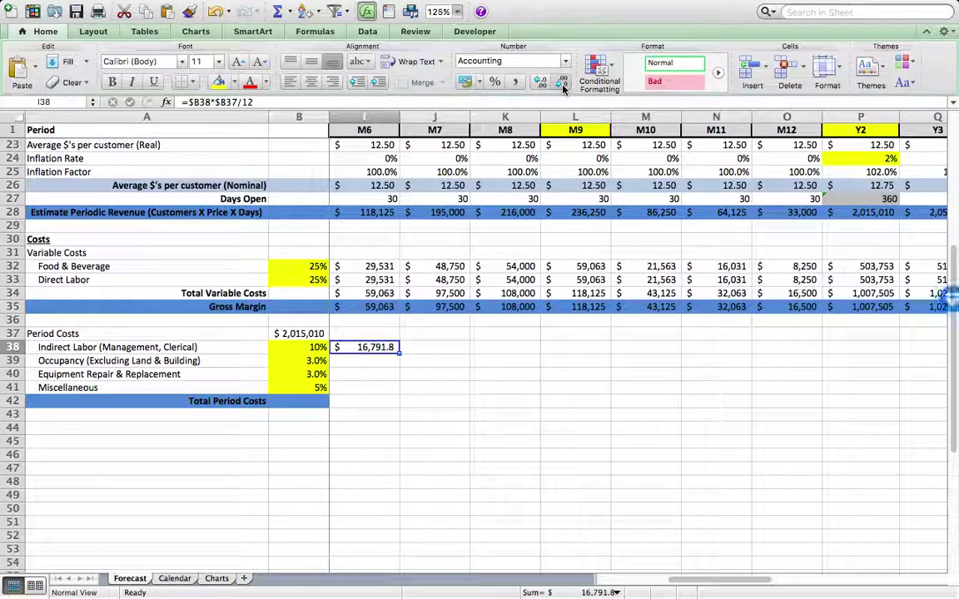
click(562, 82)
drag(366, 267, 376, 293)
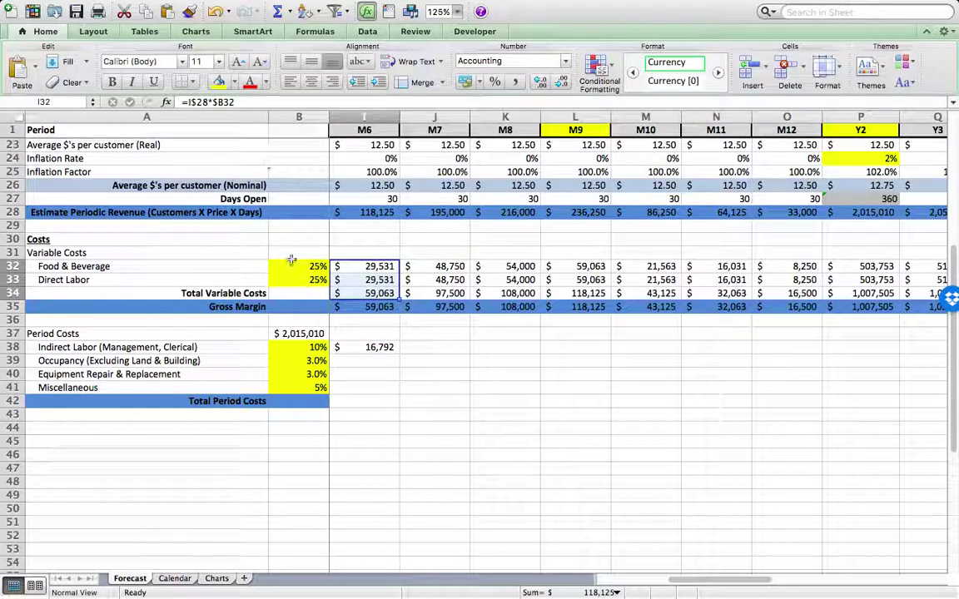
click(364, 293)
click(189, 11)
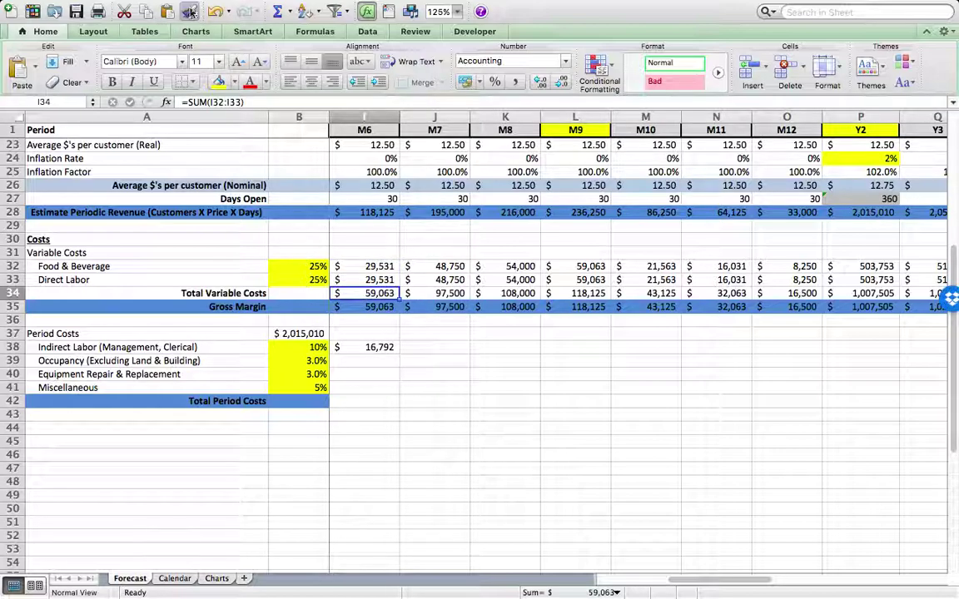
click(371, 347)
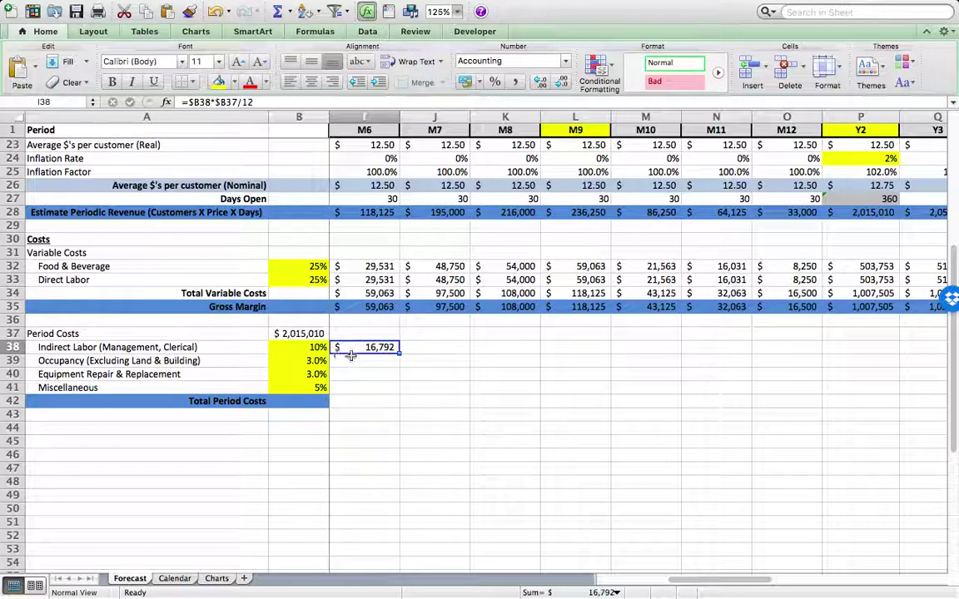
Fill the Indirect Labor formula from I38 down through I41 and check the copied formula in I39
drag(398, 352, 400, 398)
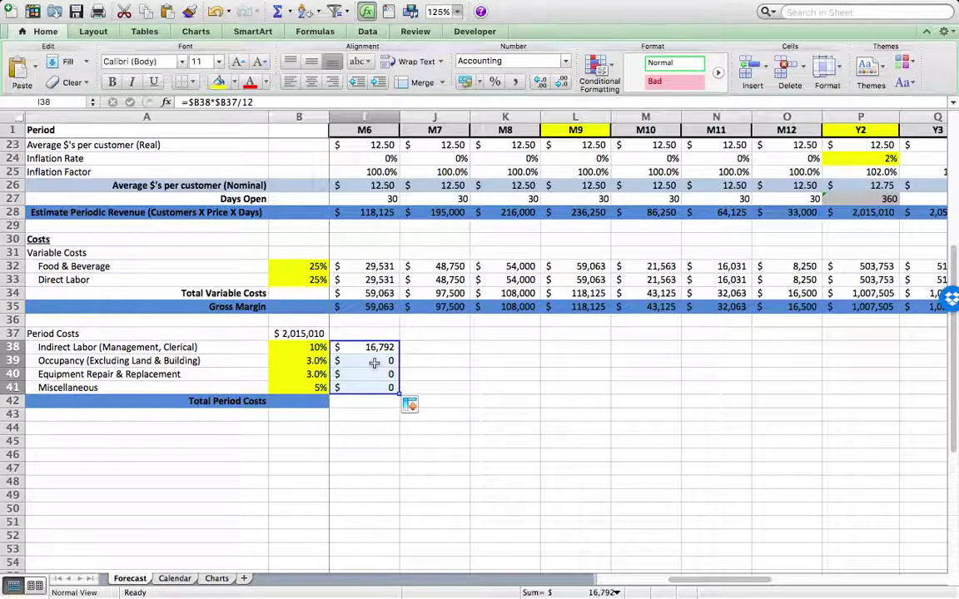
click(374, 362)
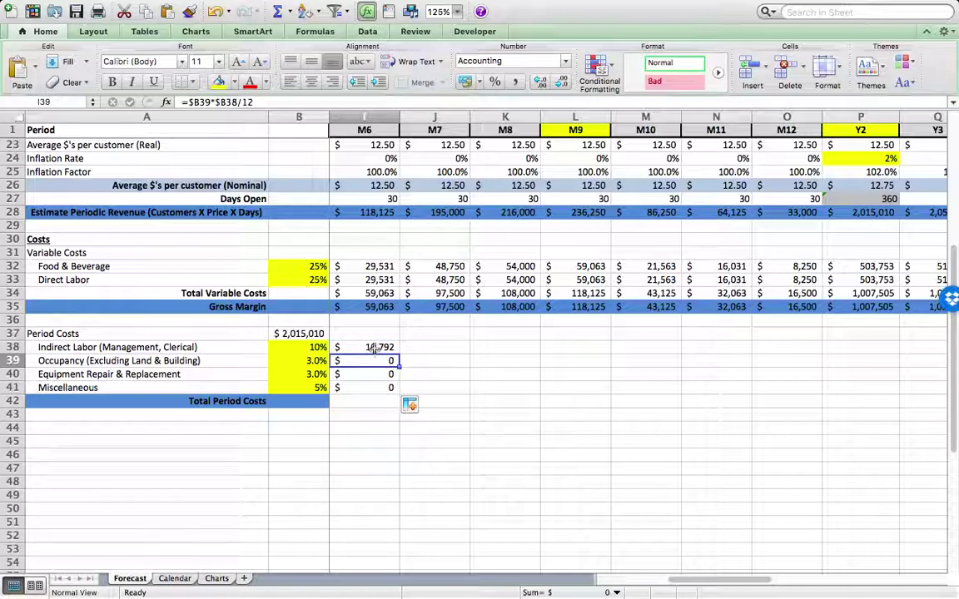
Lock the revenue row in the I38 formula so it reads =$B38*$B$37/12
click(373, 347)
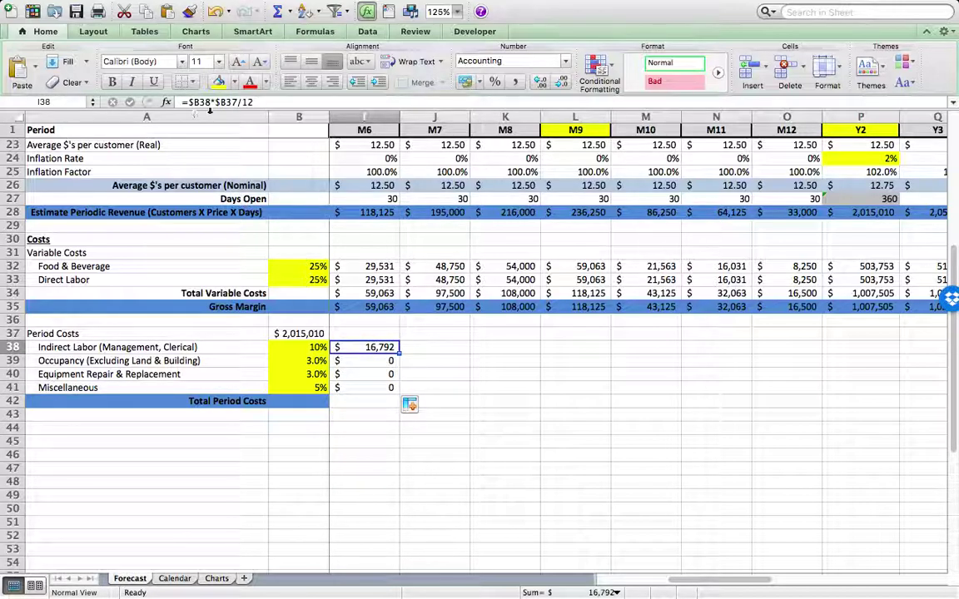
click(227, 101)
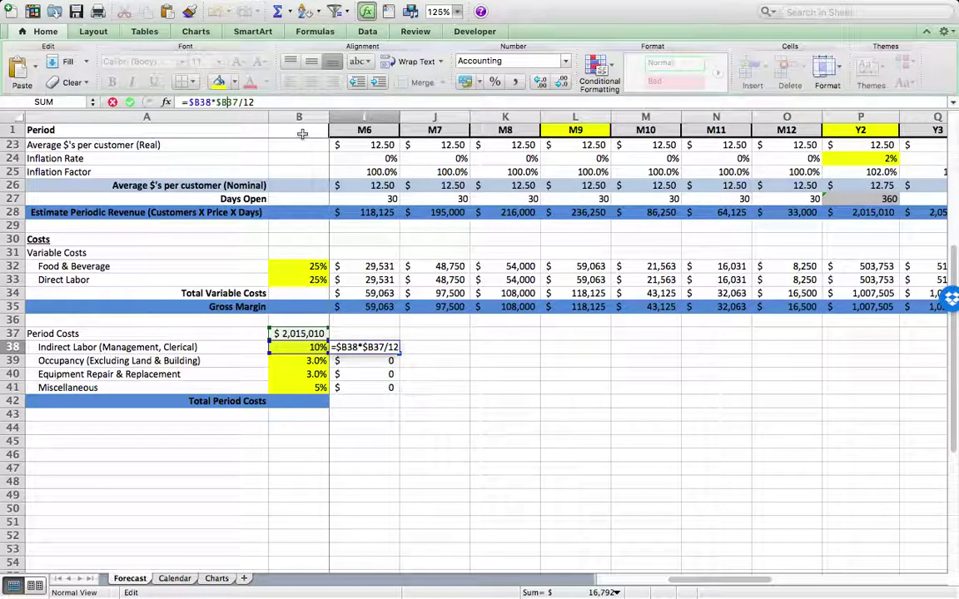
key(Return)
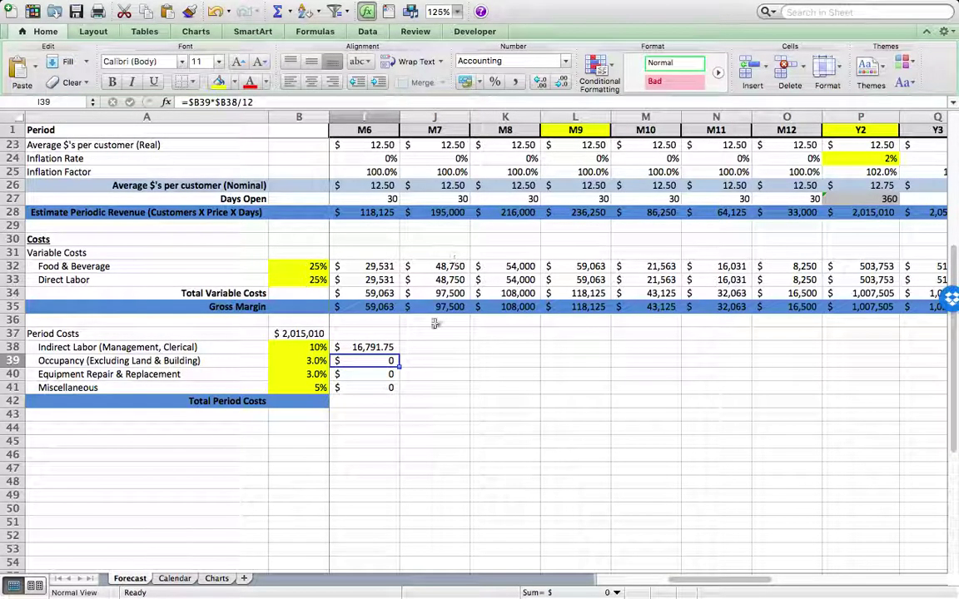
Fill the I38 formula down through I41 and show the four M6 period costs without decimals
click(382, 346)
drag(399, 354, 403, 392)
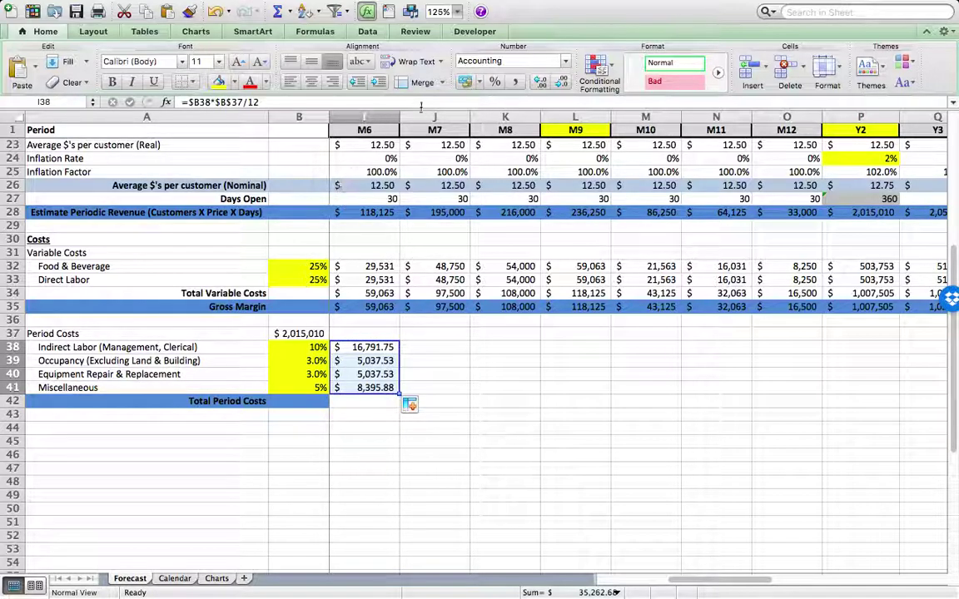
click(561, 83)
click(561, 82)
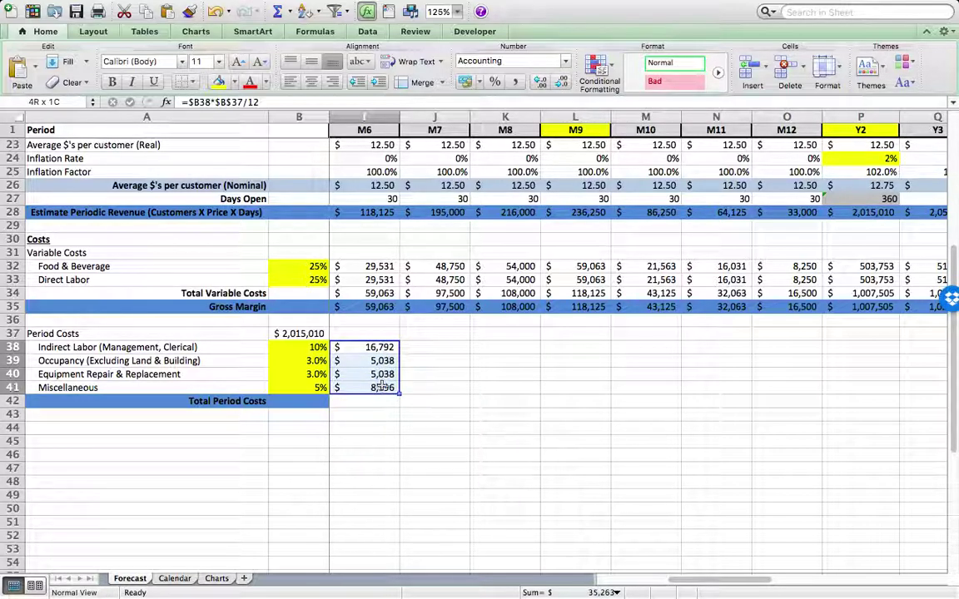
Copy the M6 period cost formulas in I38:I41 forward through M11 and back through M1
drag(398, 395, 774, 388)
drag(722, 582, 570, 571)
drag(733, 347, 732, 391)
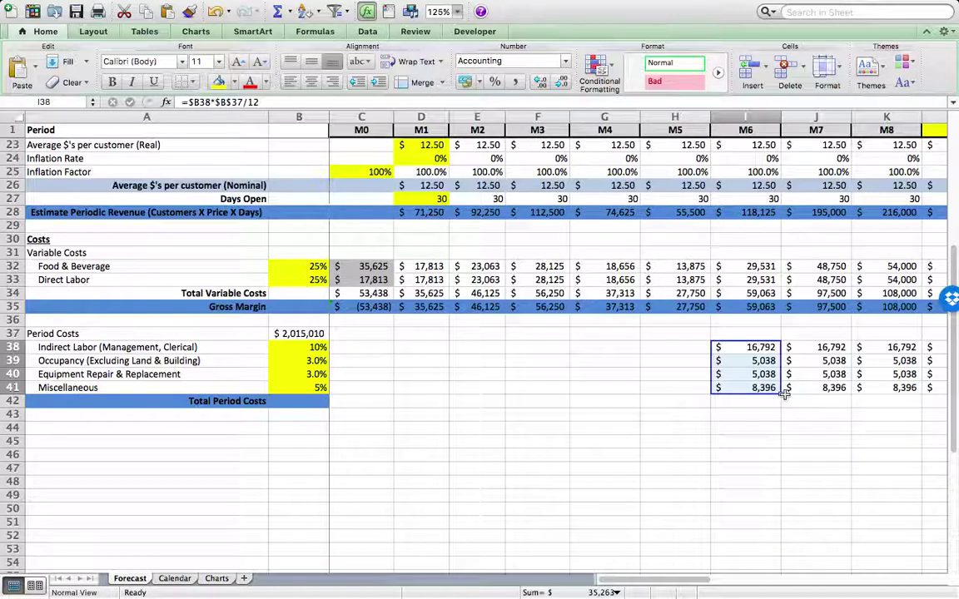
drag(782, 396, 375, 383)
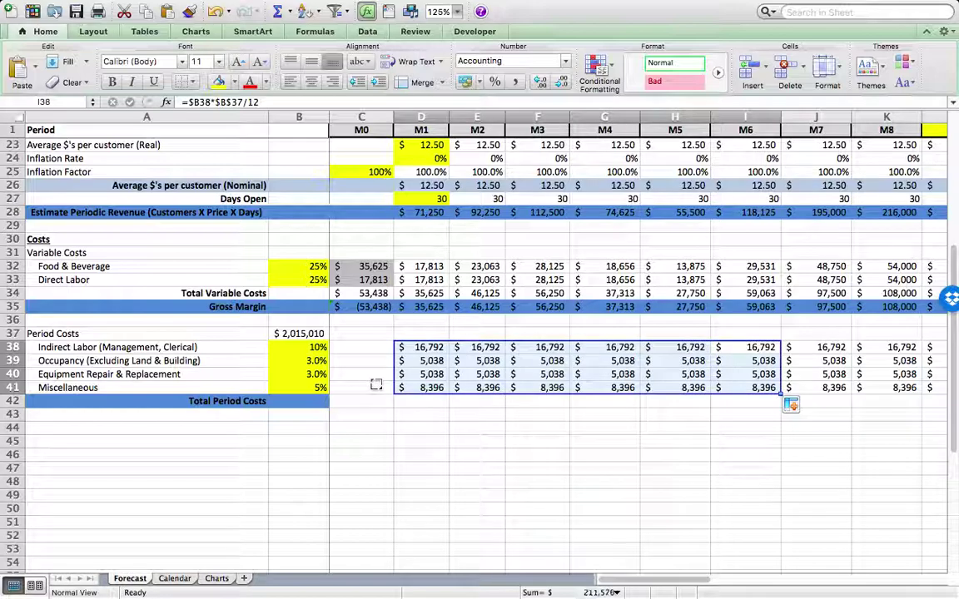
click(442, 347)
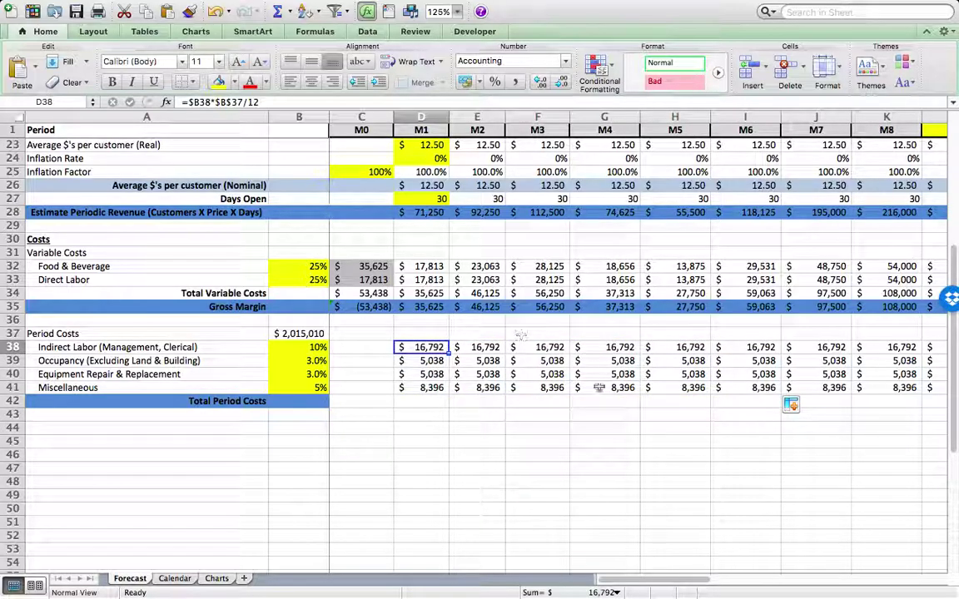
Extend the M11 period cost formulas in N38:N41 across M12 and Y2
drag(622, 580, 726, 588)
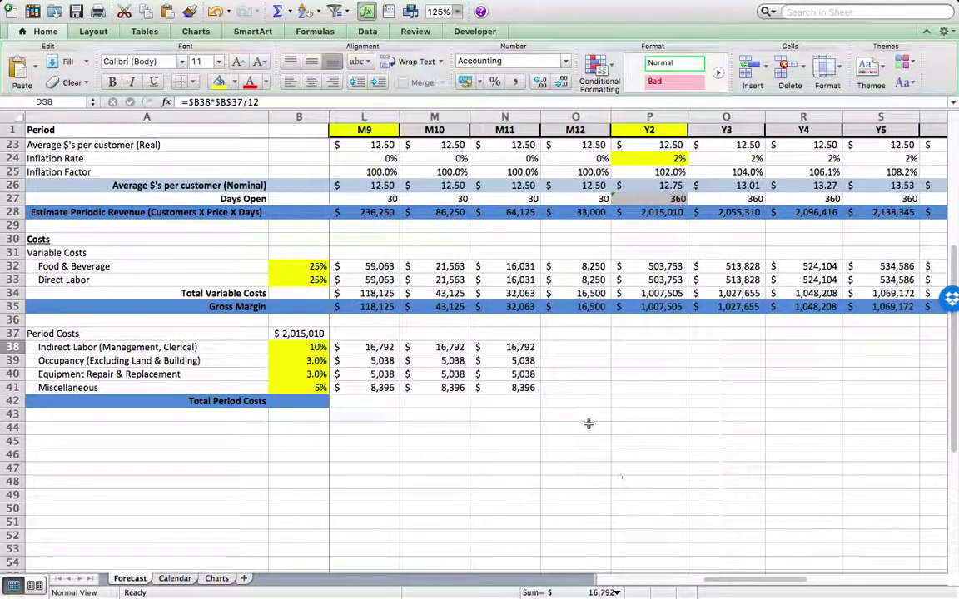
drag(530, 350, 665, 391)
Remove the division by 12 from the Y2 Indirect Labor formula in P38, leaving =$B38*$B$37
click(653, 351)
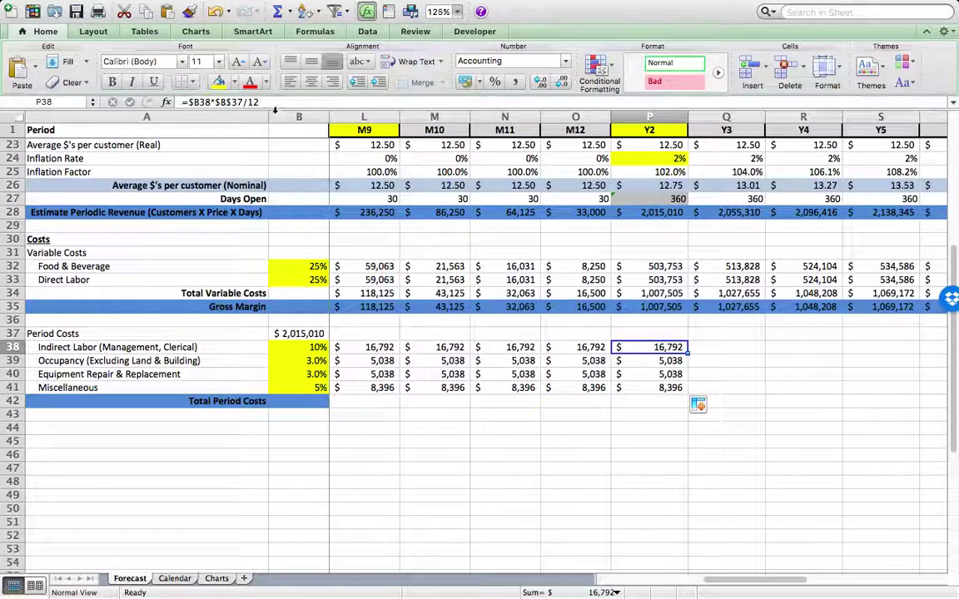
click(271, 102)
key(BackSpace)
key(BackSpace)
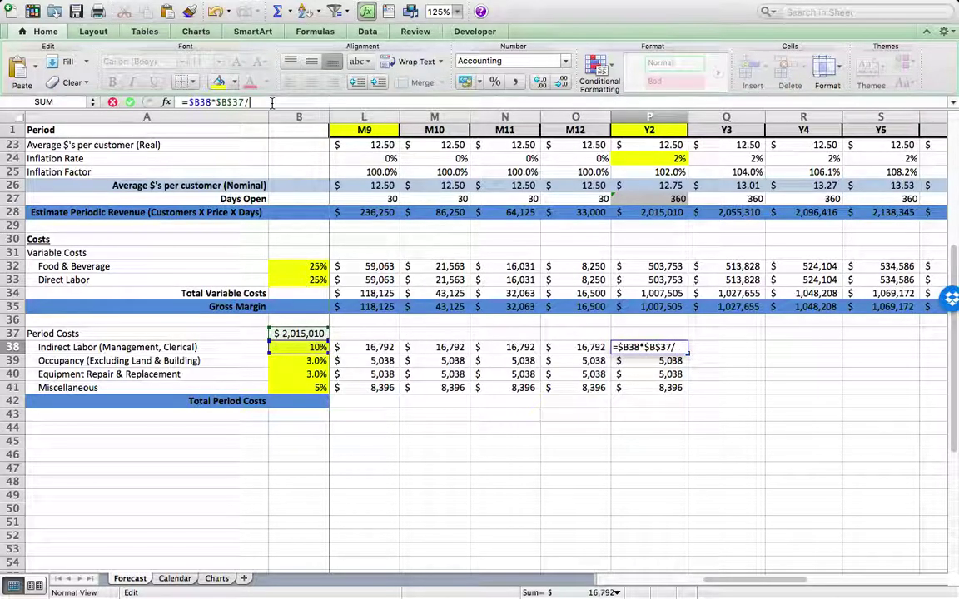
key(Return)
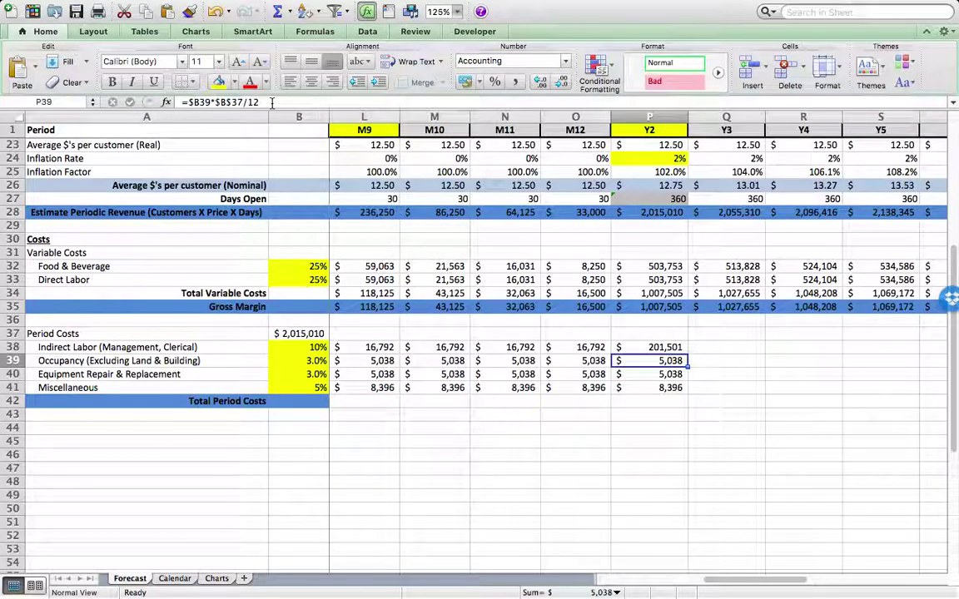
Base the Y2 Indirect Labor cost in P38 on that year's revenue with the formula =$B38*P$28
click(657, 347)
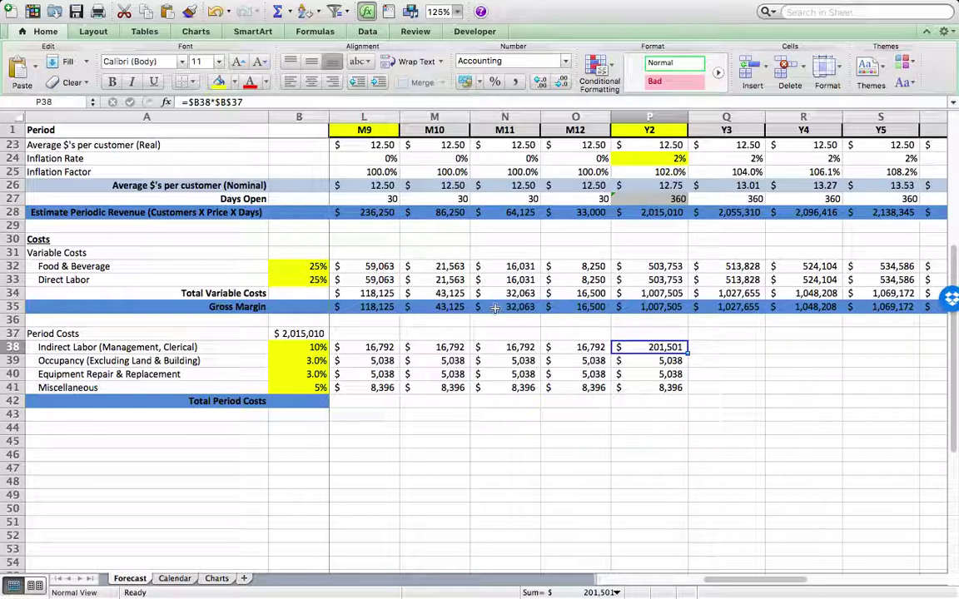
click(218, 101)
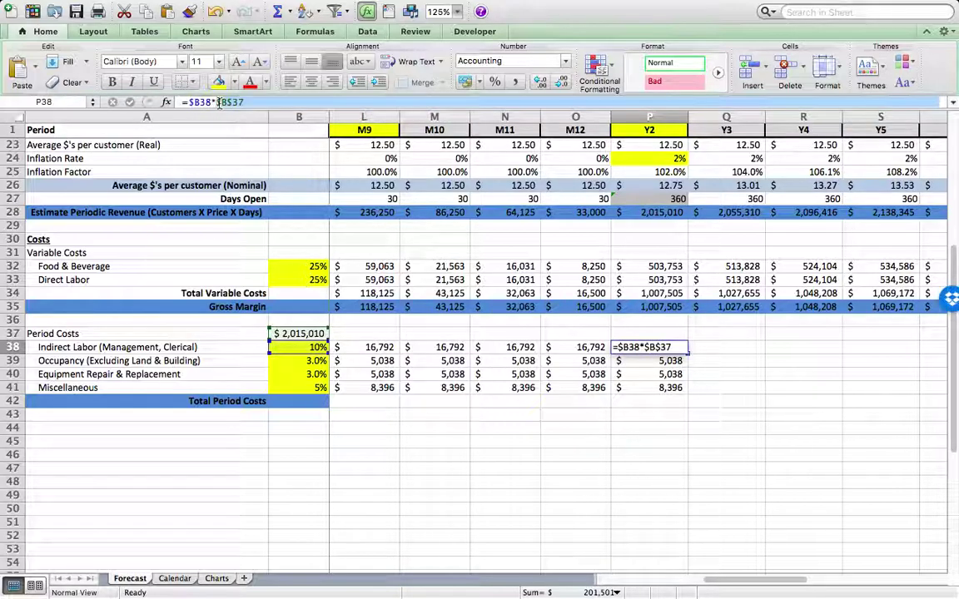
key(Delete)
key(Delete)
key(Delete)
key(Delete)
key(Delete)
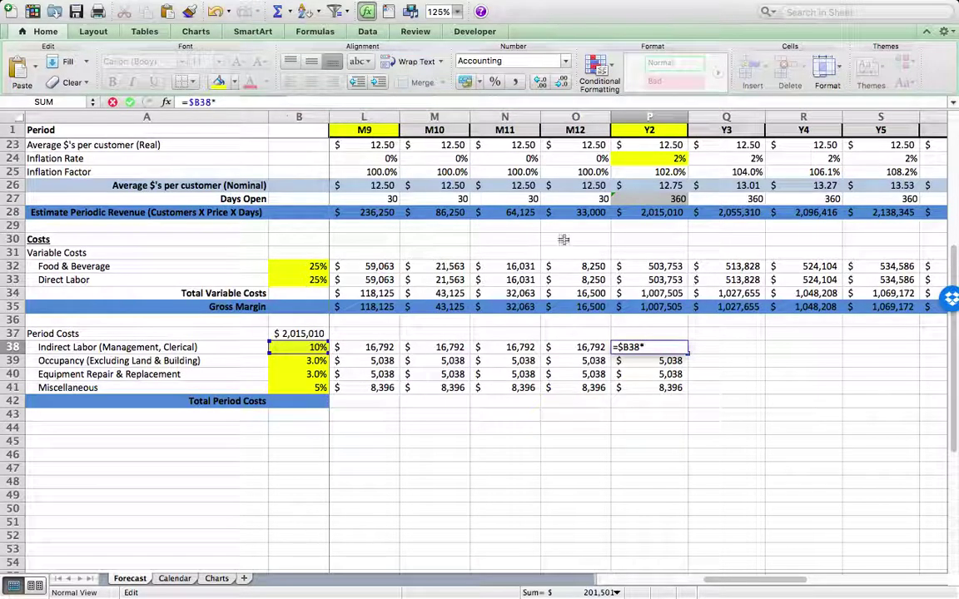
click(664, 213)
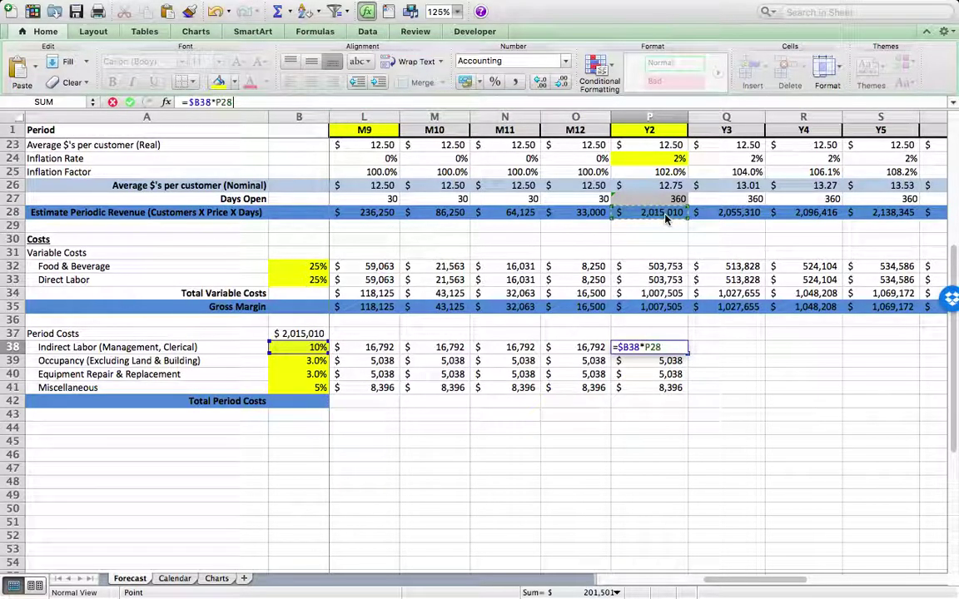
click(222, 101)
text($)
key(Return)
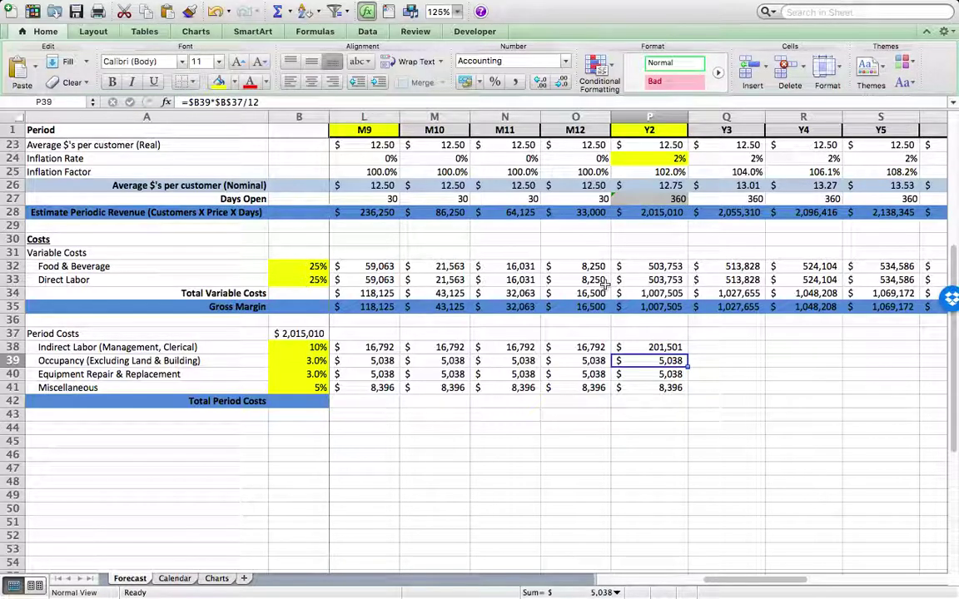
Fill the P38 formula down through P41 and copy the Y2 period costs across to Y3
click(680, 347)
drag(679, 347, 690, 388)
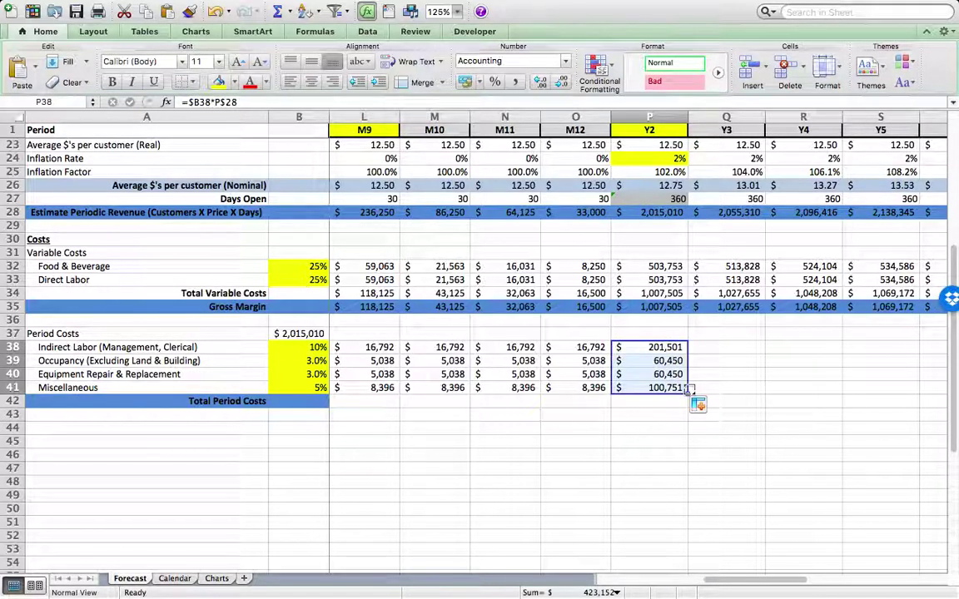
drag(687, 394, 736, 393)
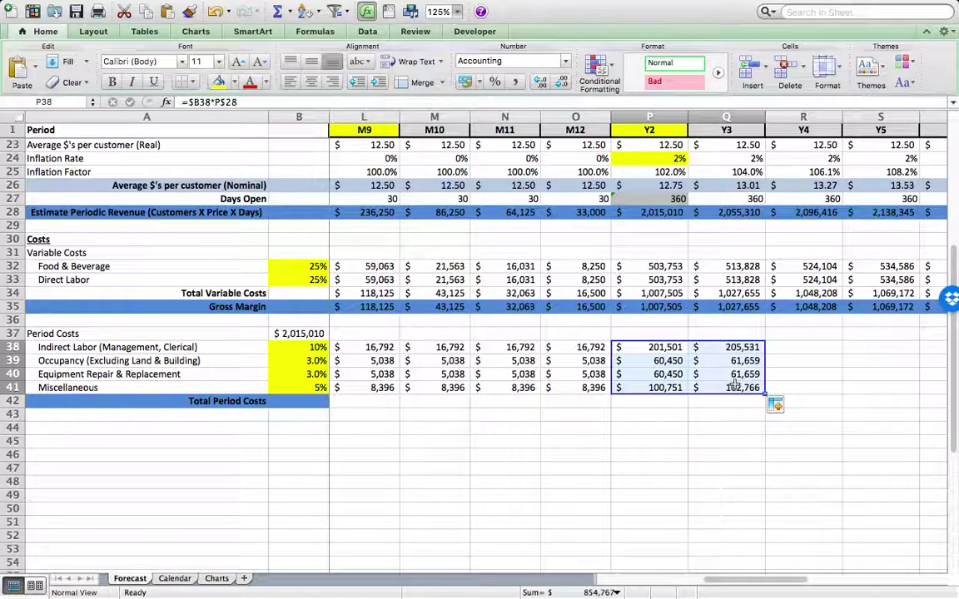
Extend the Y3 period cost formulas in Q38:Q41 across through Y10
key(Right)
key(Down)
key(Down)
key(Down)
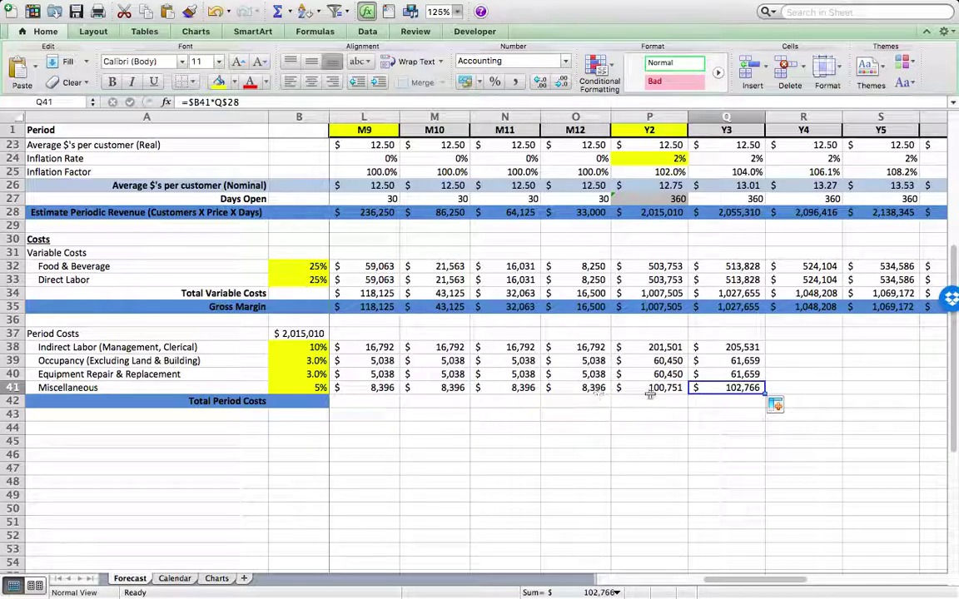
drag(726, 348, 882, 414)
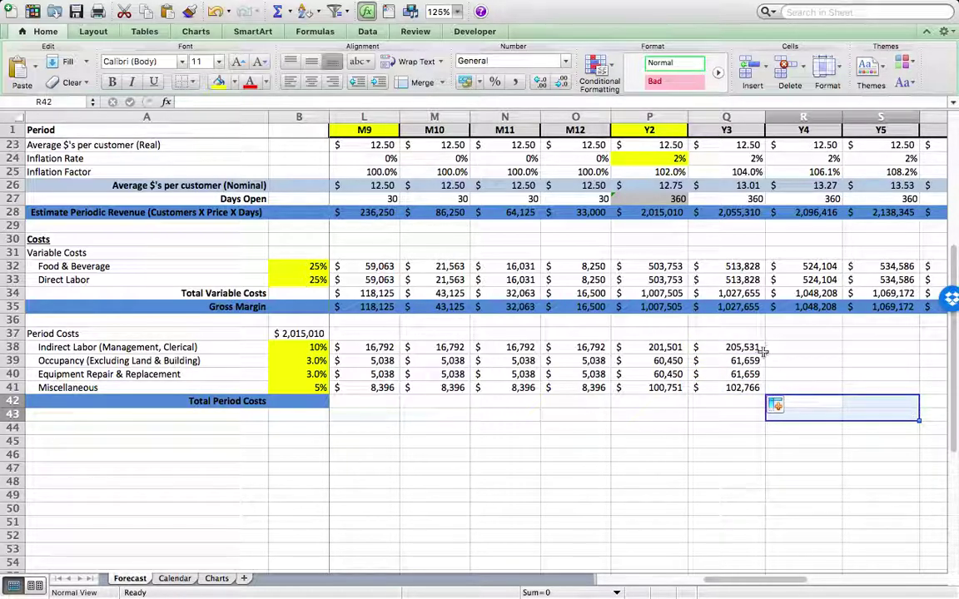
drag(755, 348, 823, 406)
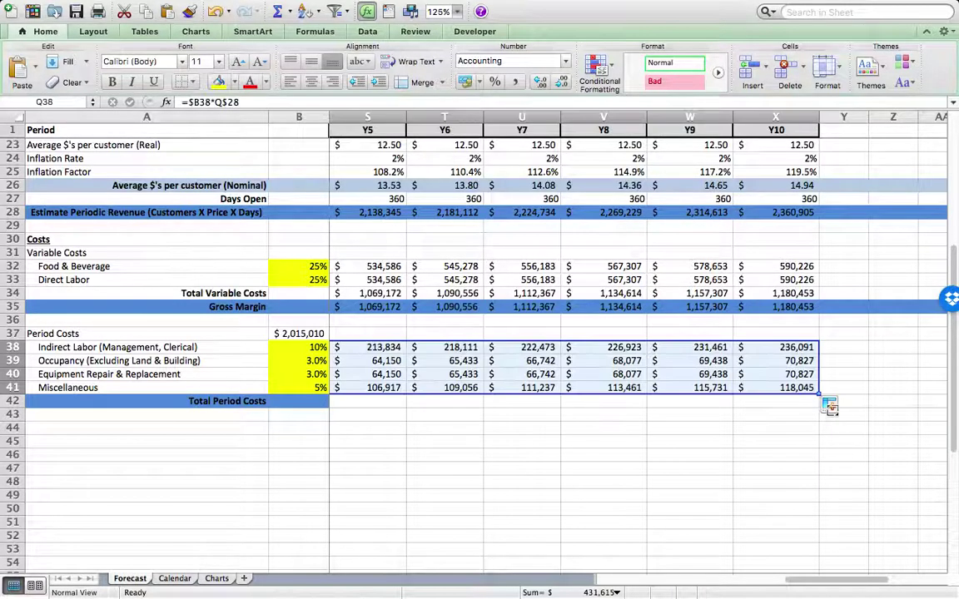
Calculate the M0 Indirect Labor cost in C38 with =3*D38 and fill it down through C41
drag(796, 583, 611, 584)
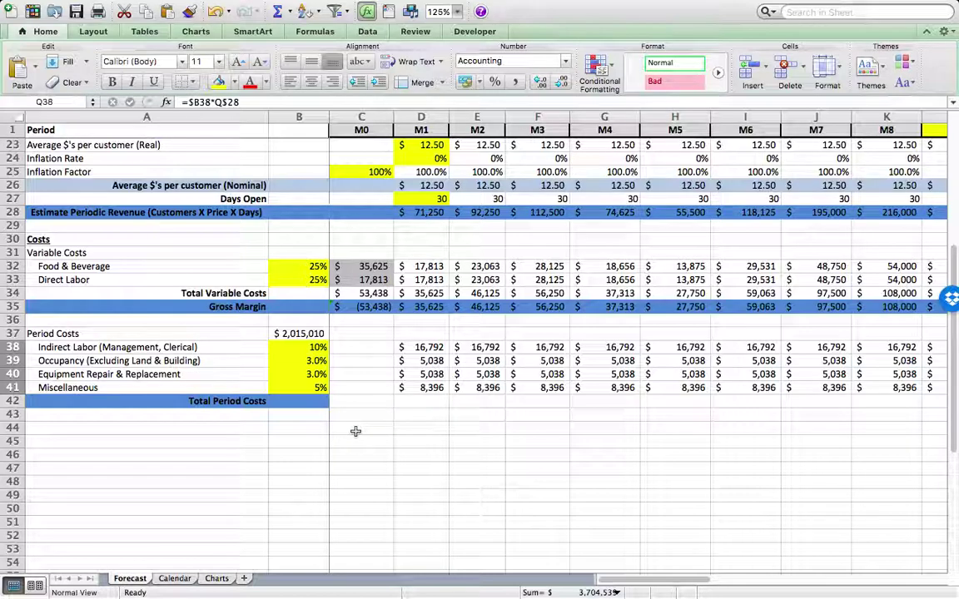
click(363, 350)
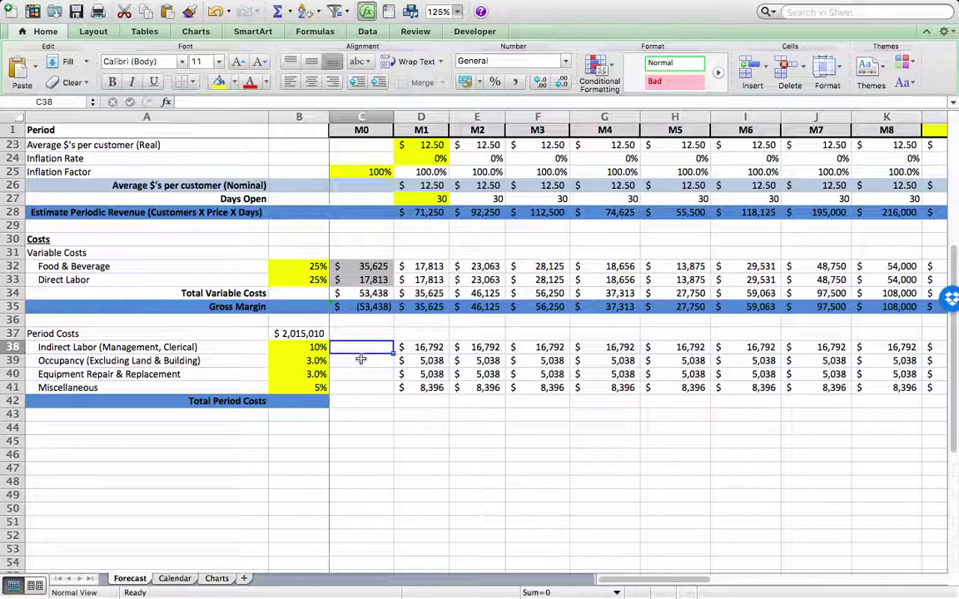
text(3*)
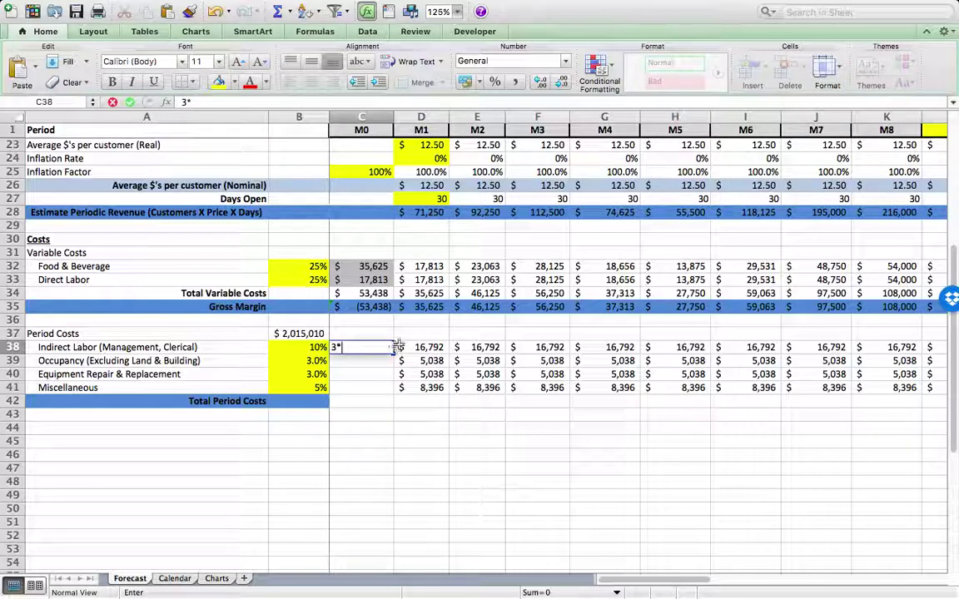
click(399, 347)
click(362, 347)
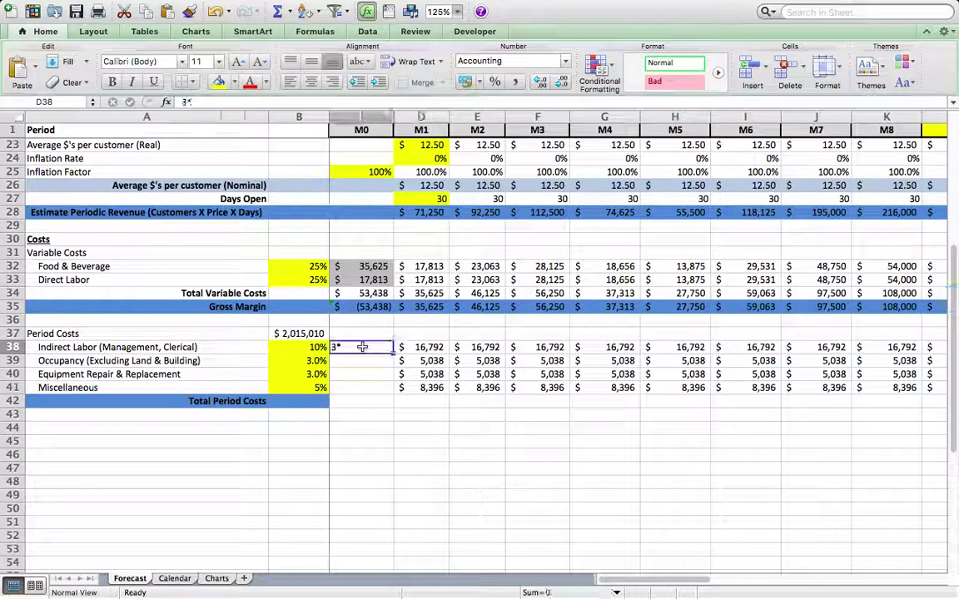
click(181, 101)
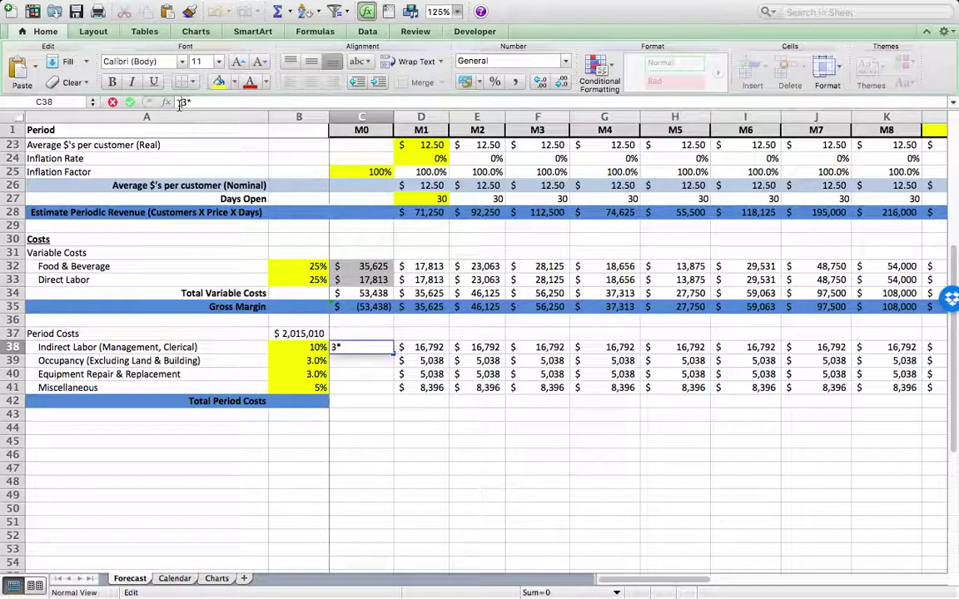
text(=)
click(416, 349)
key(Return)
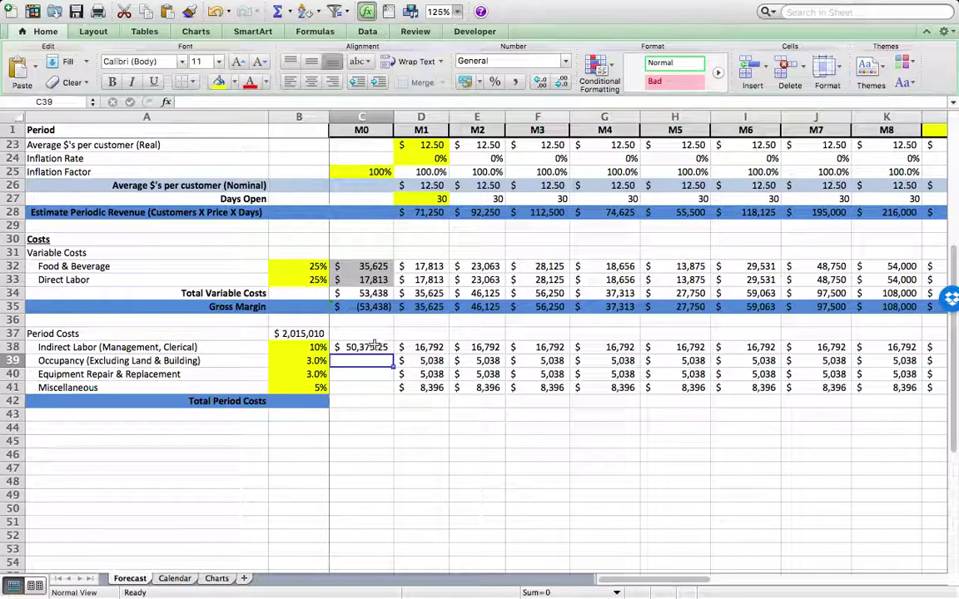
click(381, 349)
drag(389, 354, 394, 391)
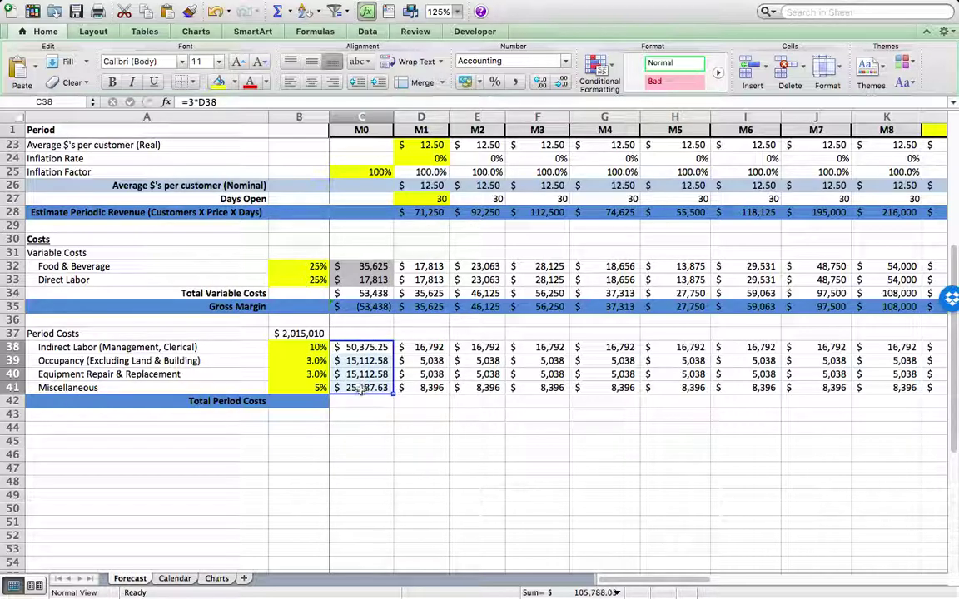
Shade the M0 period cost cells C38:C41 gray
click(356, 389)
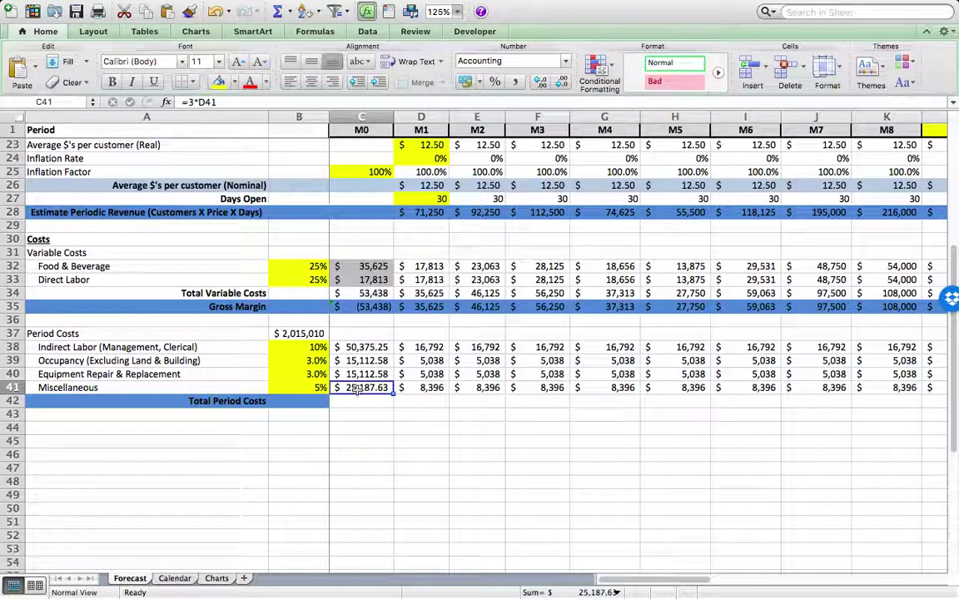
drag(377, 352, 376, 388)
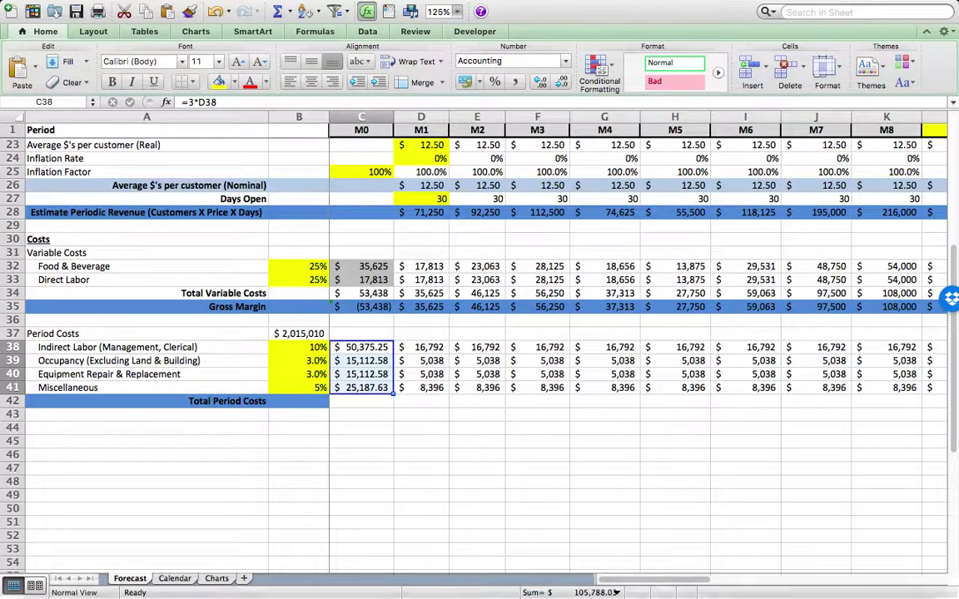
click(364, 347)
drag(363, 347, 364, 381)
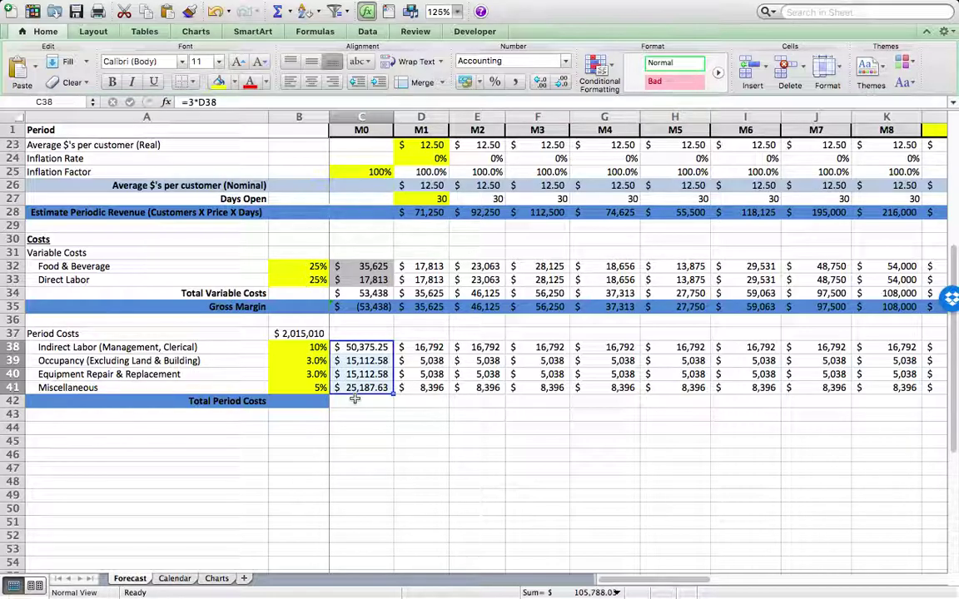
click(233, 82)
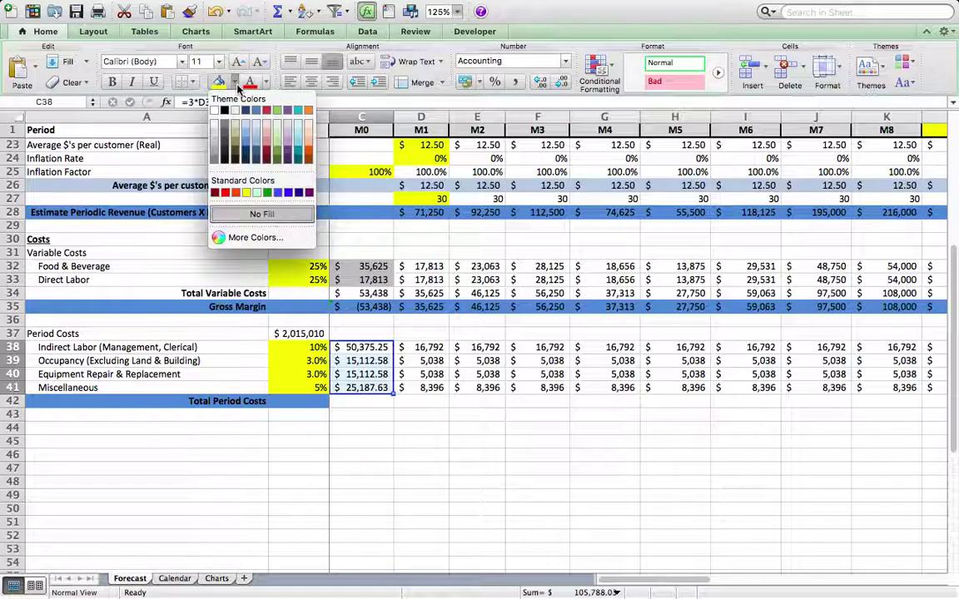
click(225, 134)
Enter 3 in C37 as the M0 months multiplier and fill the cell yellow as an assumption
click(423, 347)
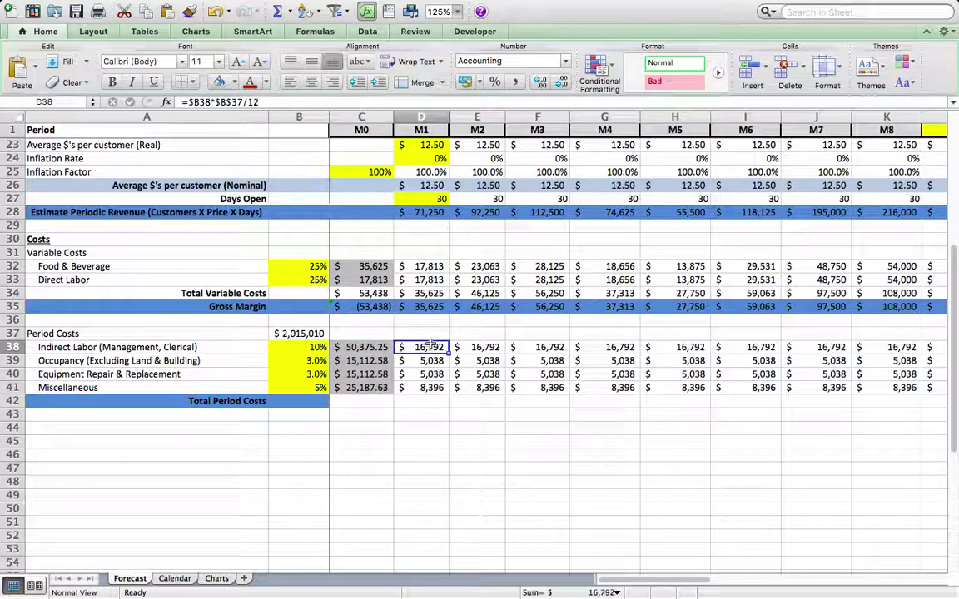
click(360, 334)
text(3)
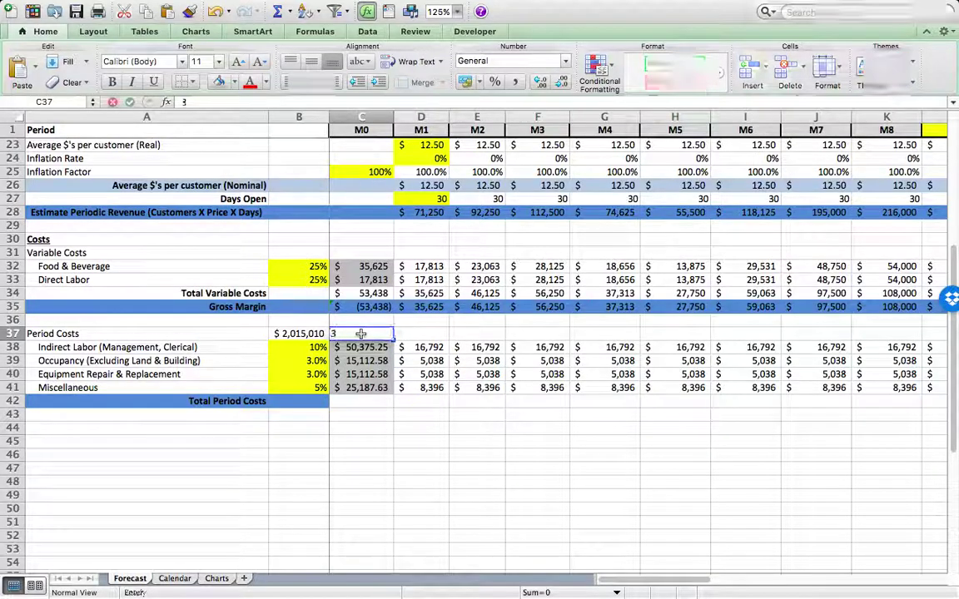
click(408, 363)
click(373, 334)
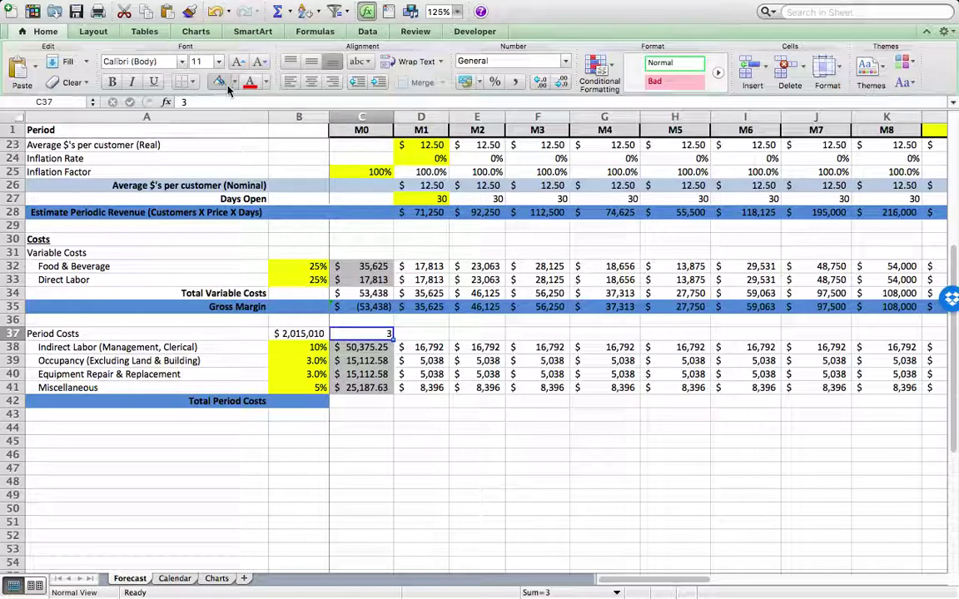
click(235, 86)
click(230, 188)
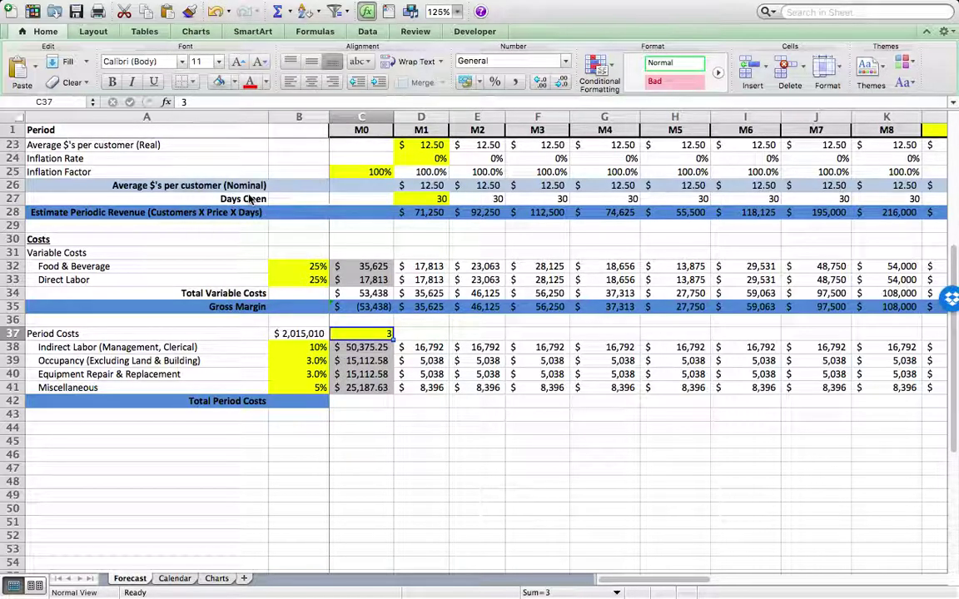
Replace the fixed 3 in the C38 formula with a row-locked reference to the multiplier, making it =C$37*D38
click(359, 346)
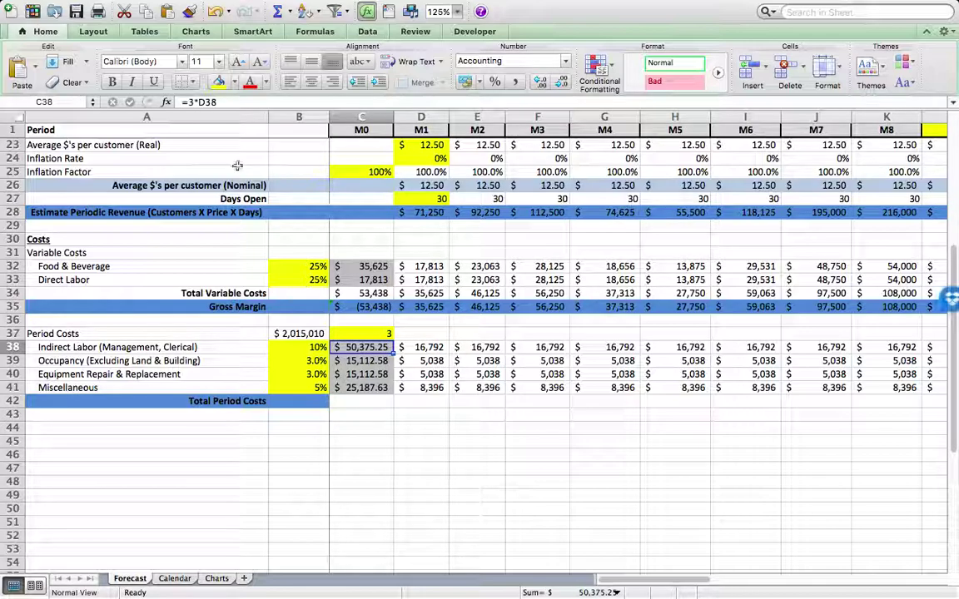
click(187, 102)
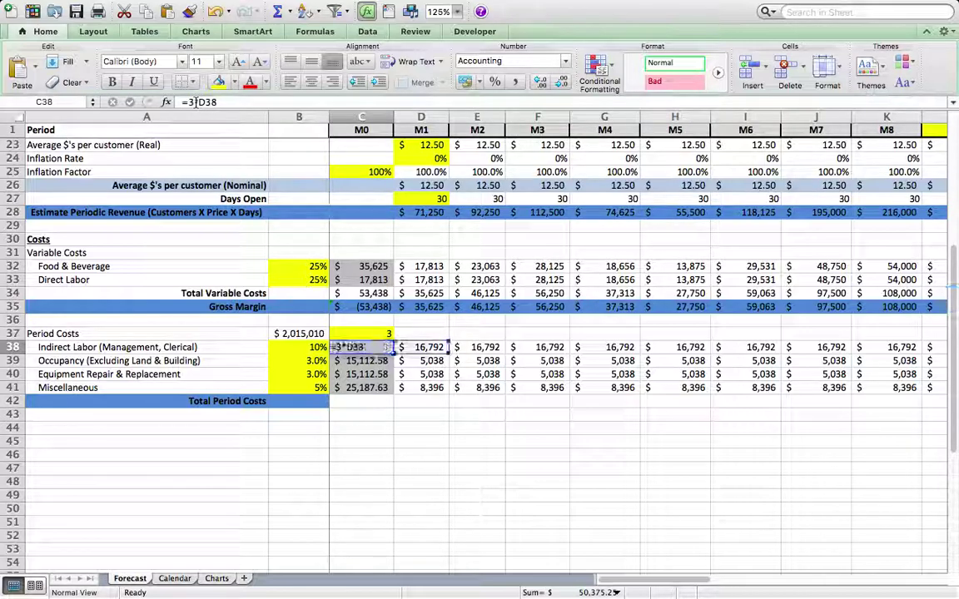
click(376, 334)
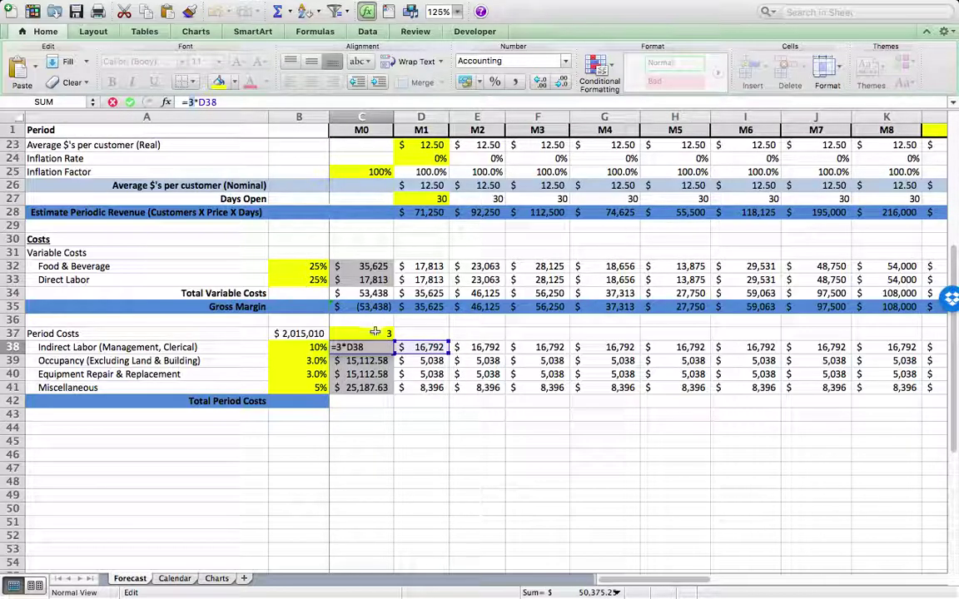
click(192, 102)
key(super+t)
key(Return)
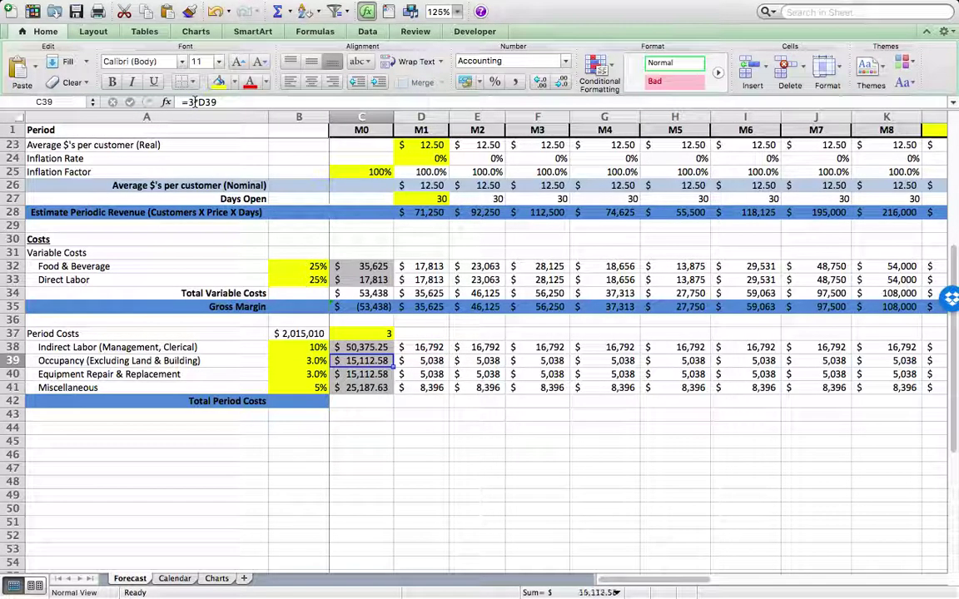
key(Up)
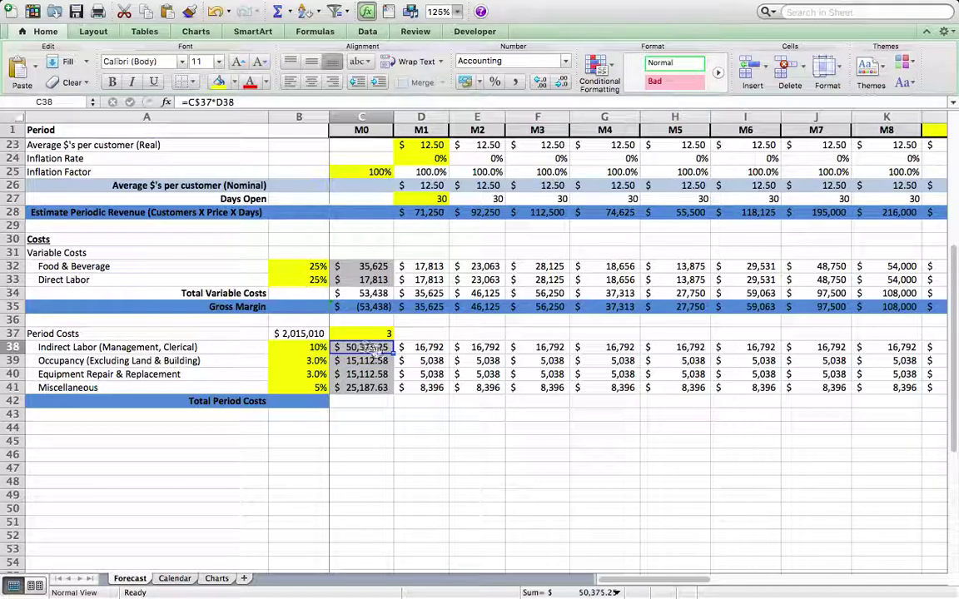
Fill the C38 formula down through C41, copying the cells
drag(396, 353, 396, 389)
click(407, 407)
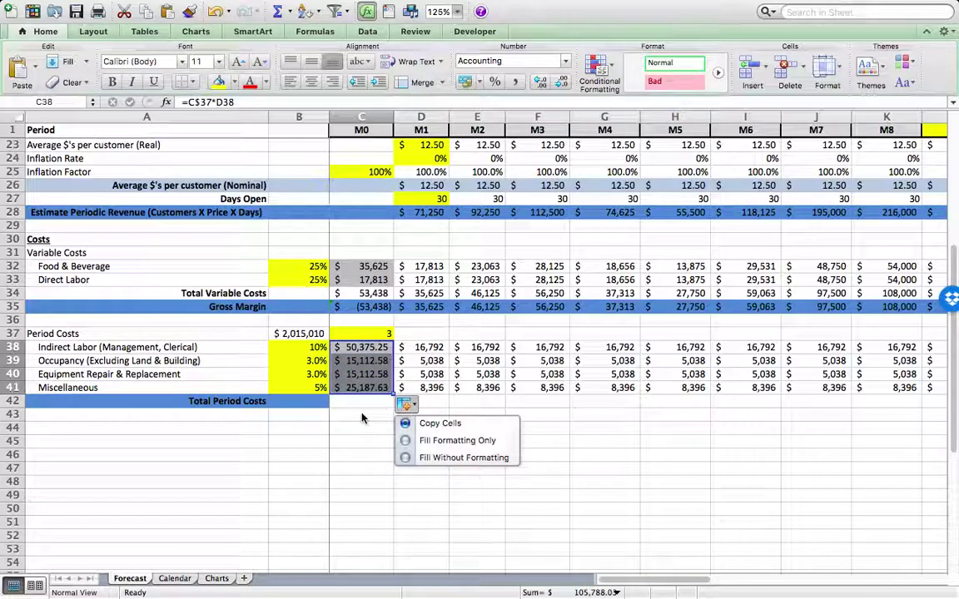
click(403, 407)
Copy the formatting of the Total Variable Costs row 34 onto the Total Period Costs row 42
click(363, 405)
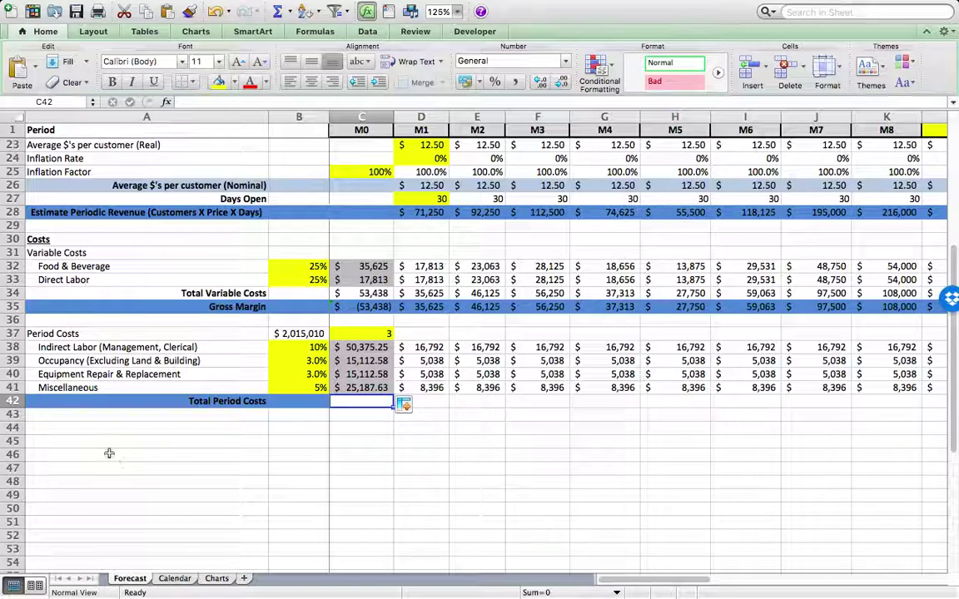
click(12, 293)
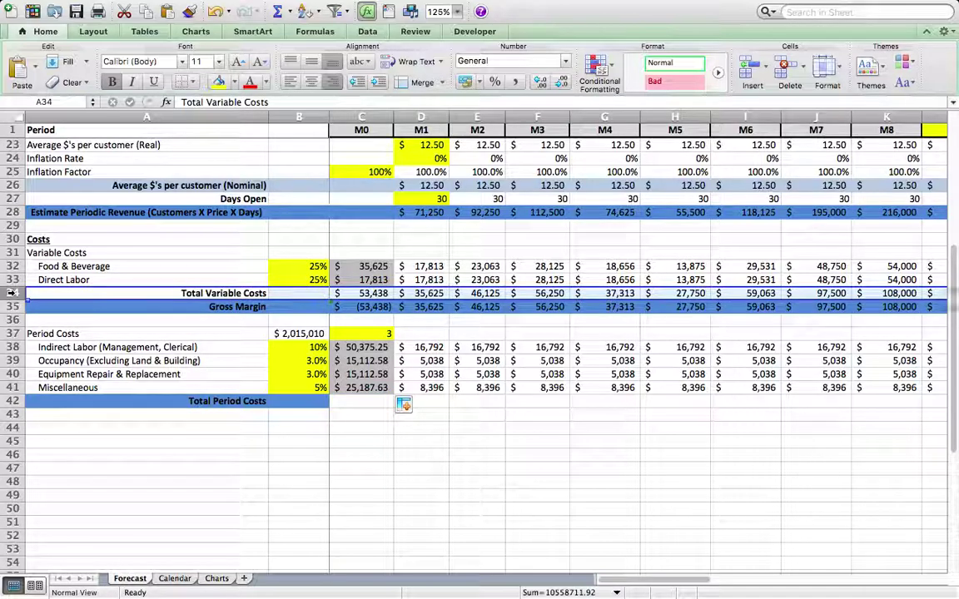
click(189, 11)
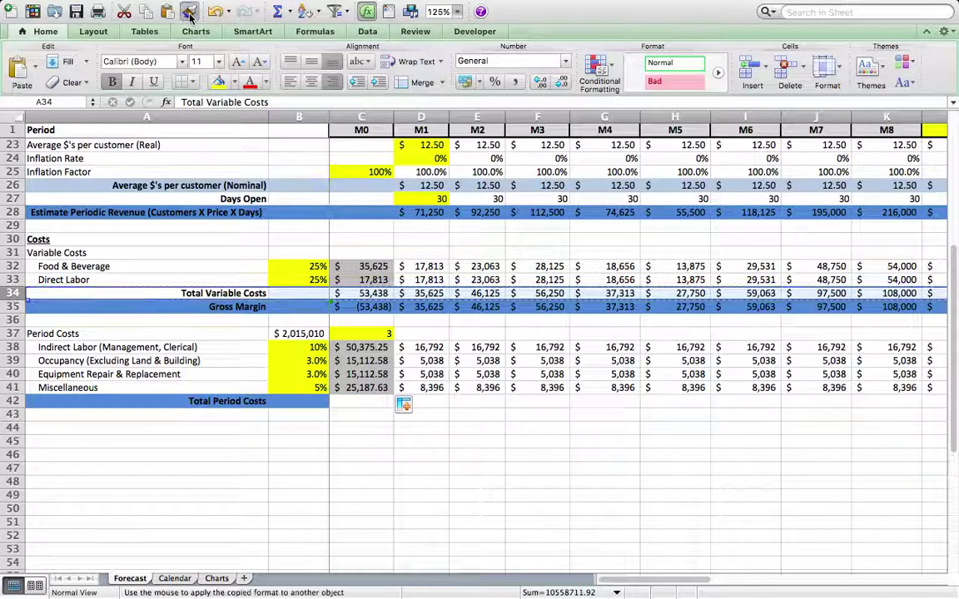
click(13, 401)
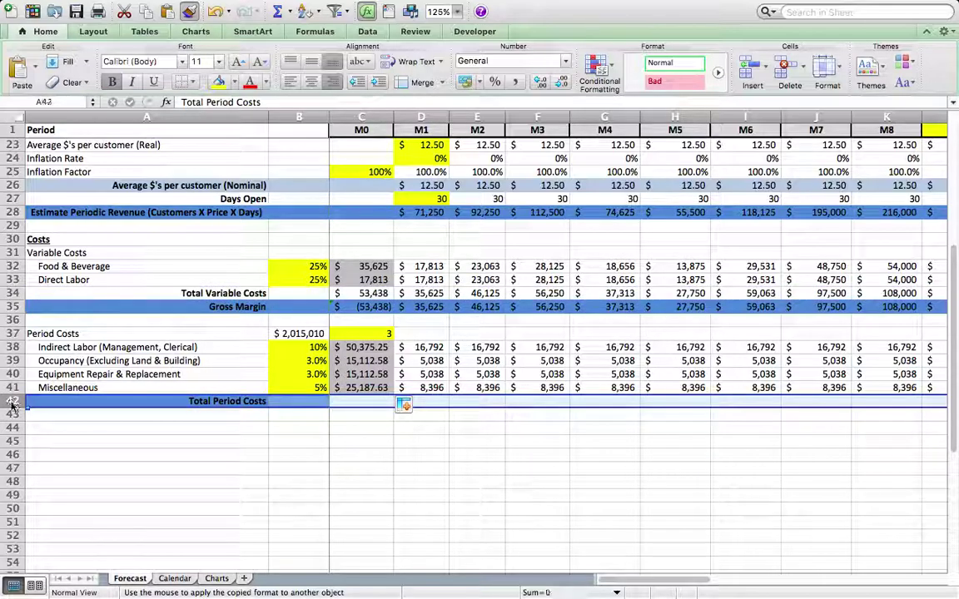
Total the M0 period costs in C42 with =SUM(C38:C41)
click(369, 404)
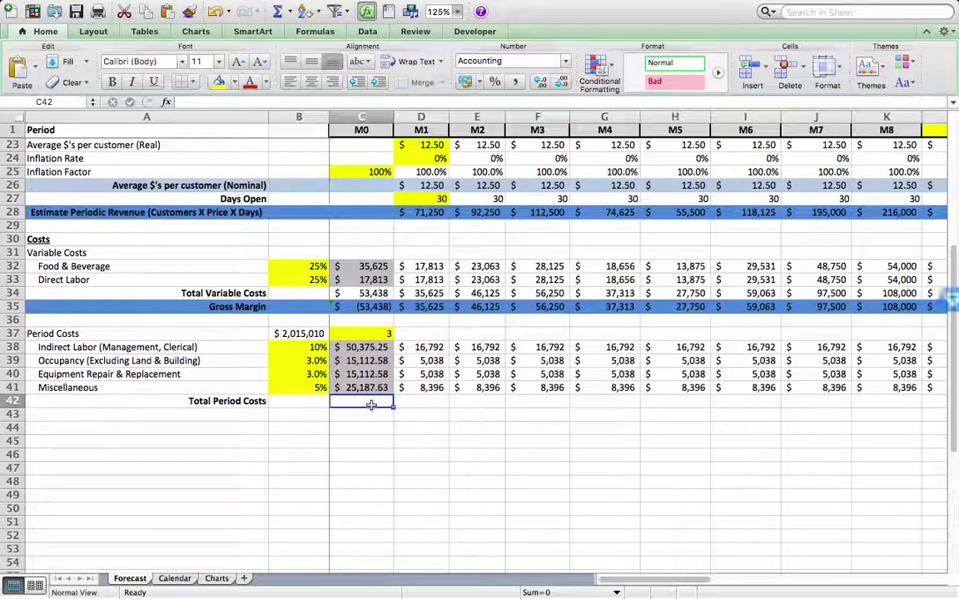
text(=sum()
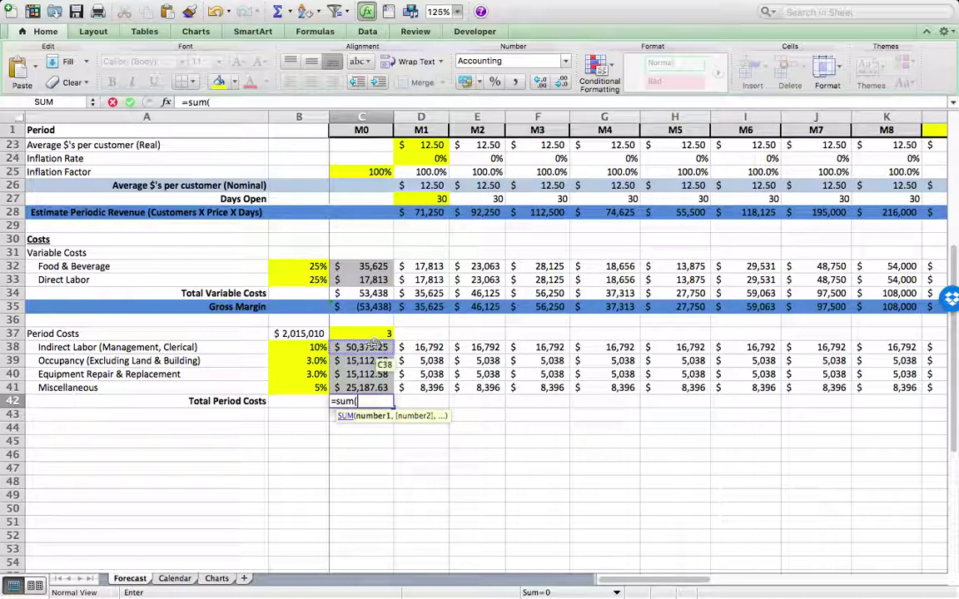
drag(366, 348, 371, 388)
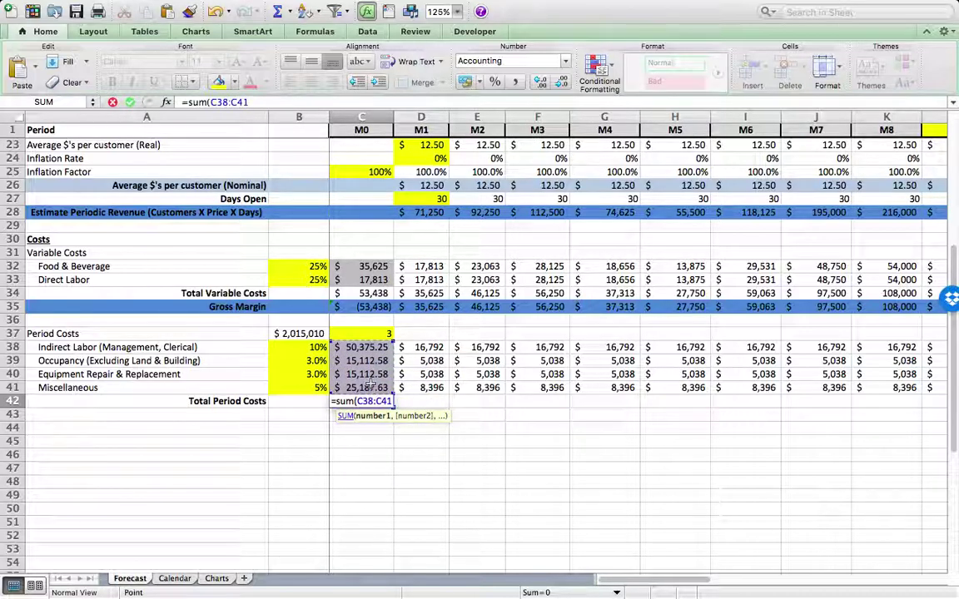
key(Return)
Extend the Total Period Costs formula from C42 across all periods through Y10, and select A43
click(384, 403)
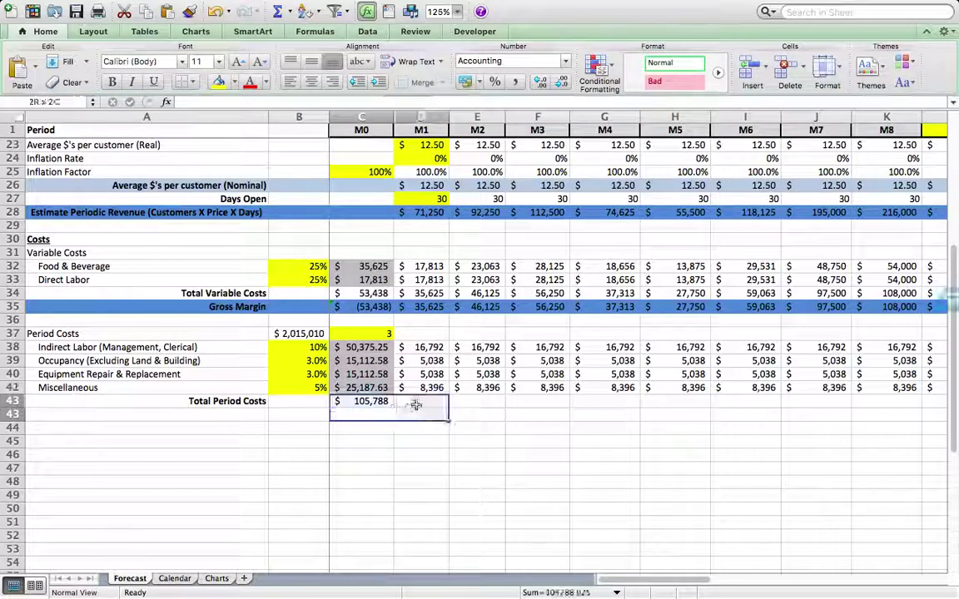
drag(392, 408, 484, 439)
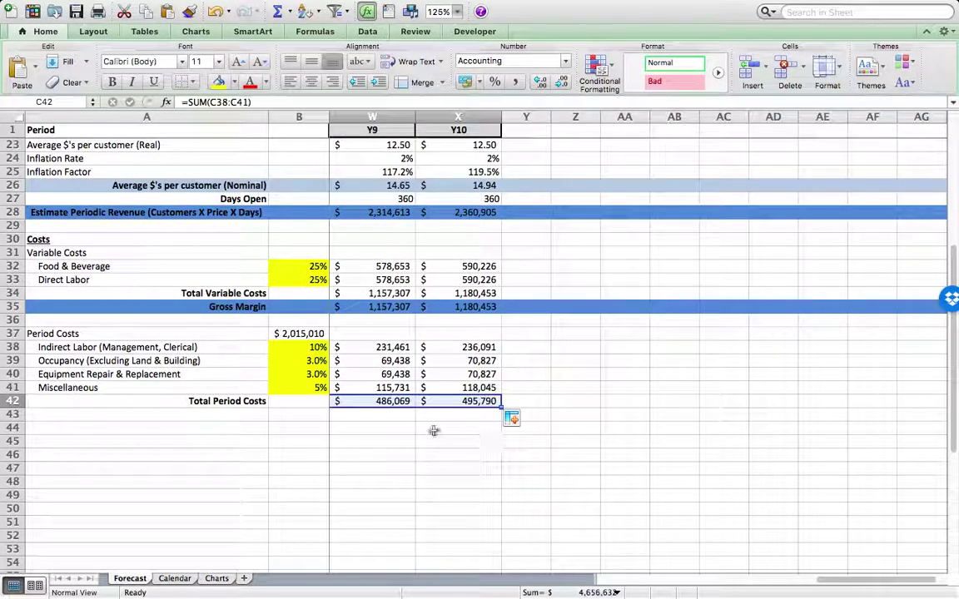
scroll(433, 441, left, 15)
scroll(433, 440, up, 1)
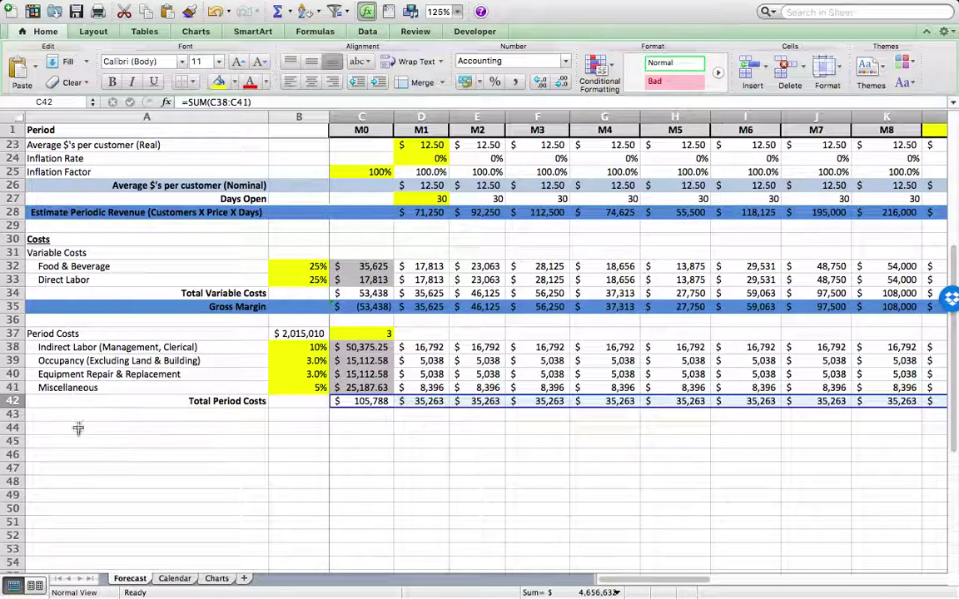
key(ctrl+shift+equal)
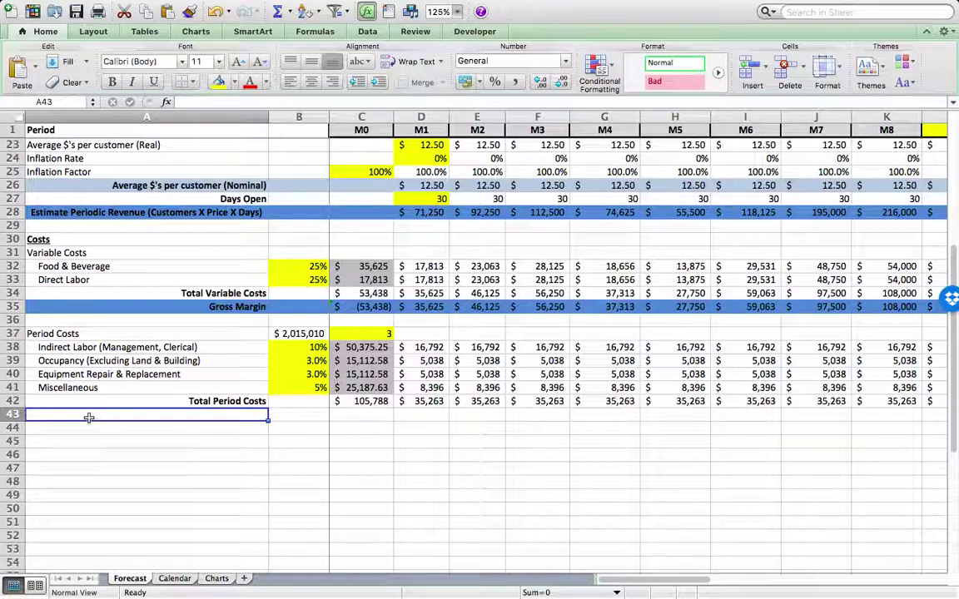
Label cell A43 "Before Tax Operating Cash Flows"
text(Ope)
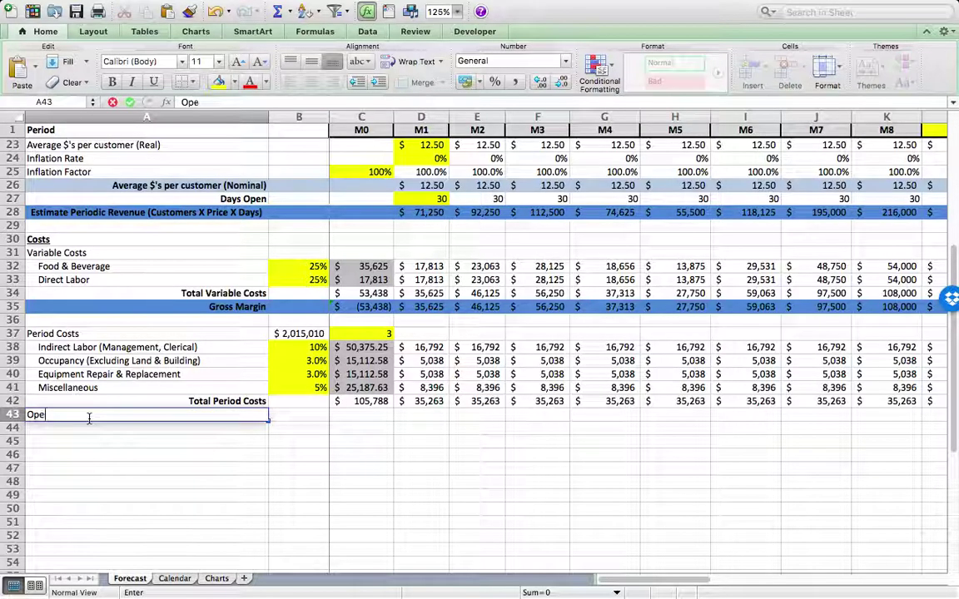
text(rating Margin)
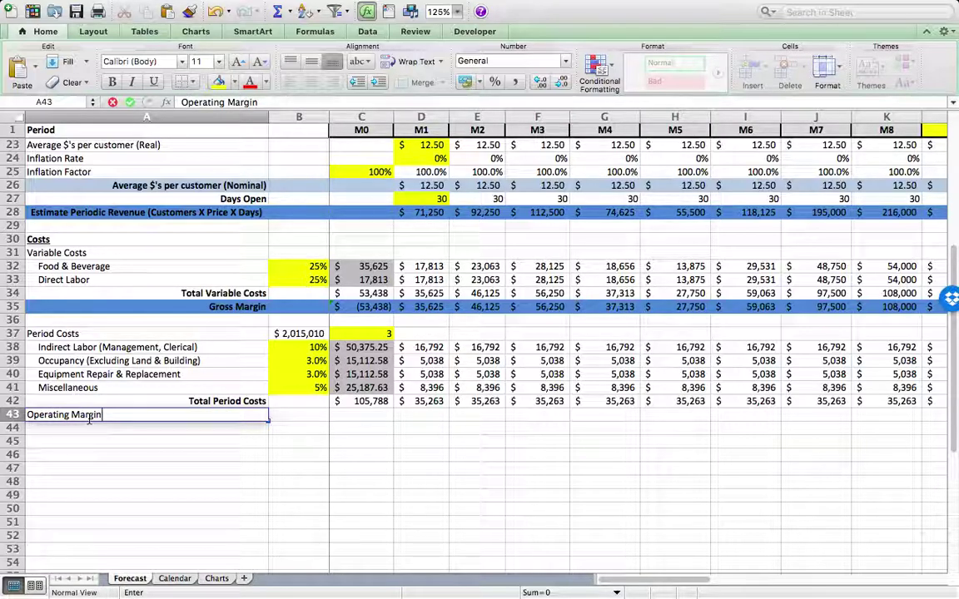
click(183, 102)
text(Before)
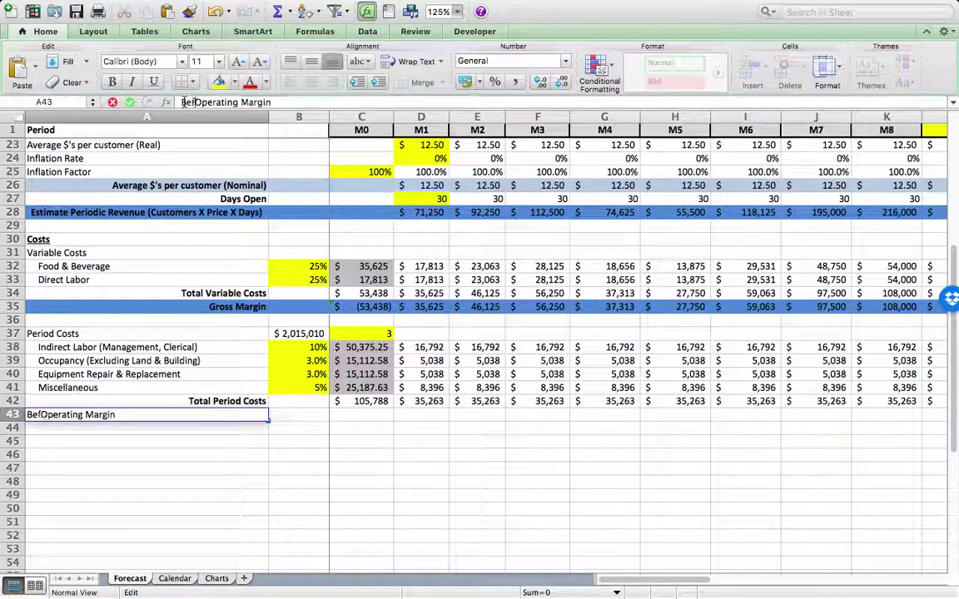
text( Tax)
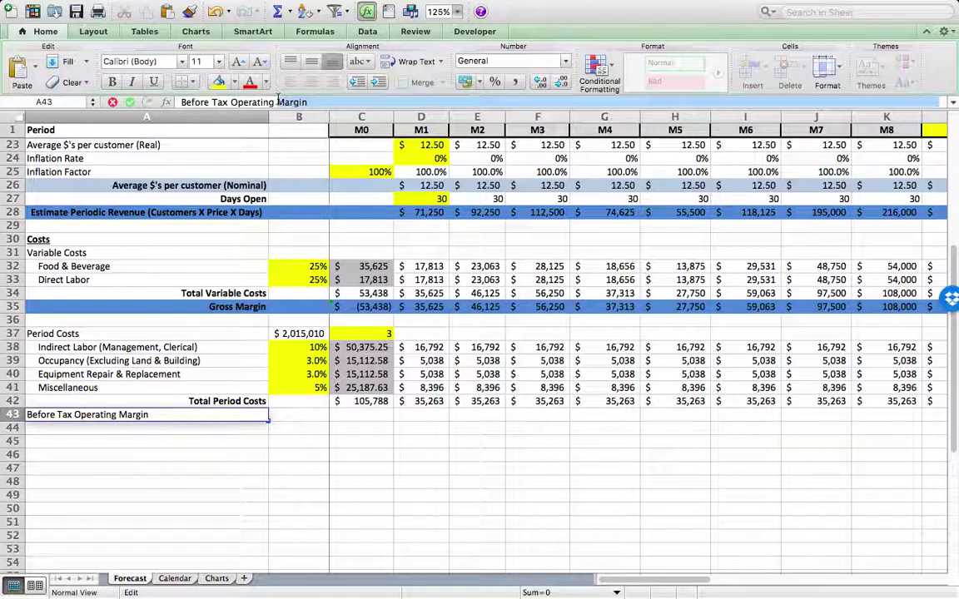
double_click(291, 102)
text(Cash Flows)
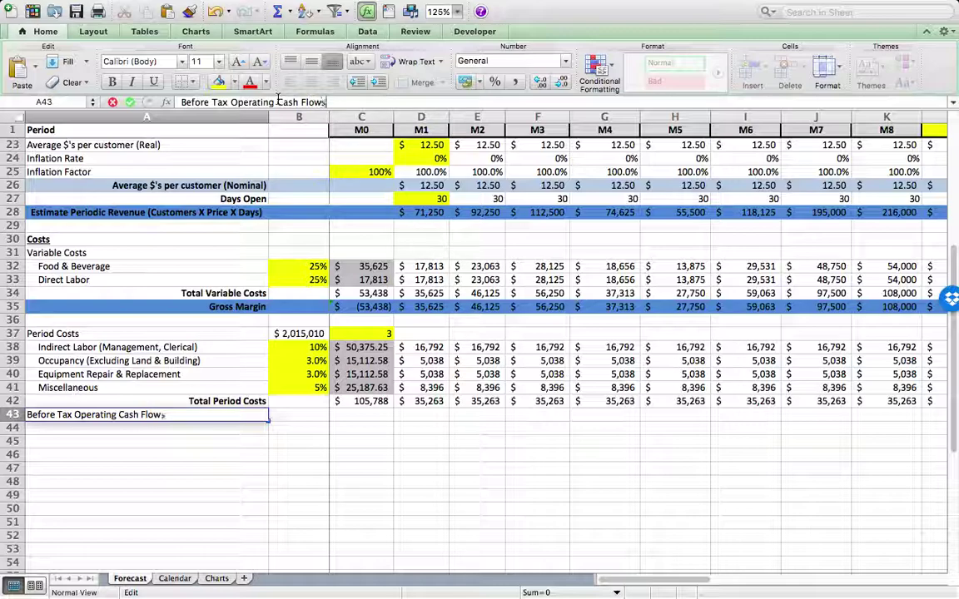
key(Return)
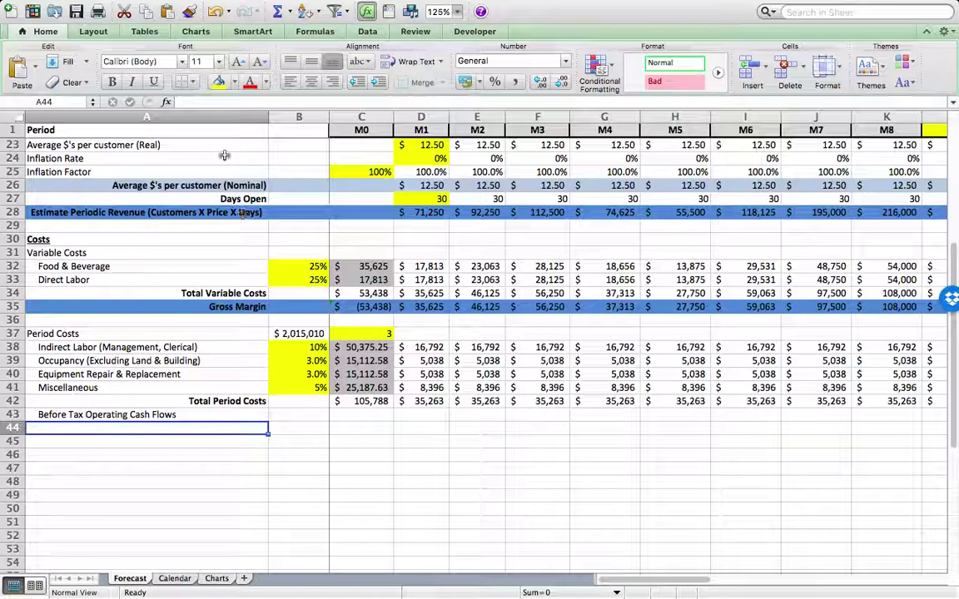
Copy the formatting of the Gross Margin row 35 onto the Before Tax Operating Cash Flows row 43
click(164, 411)
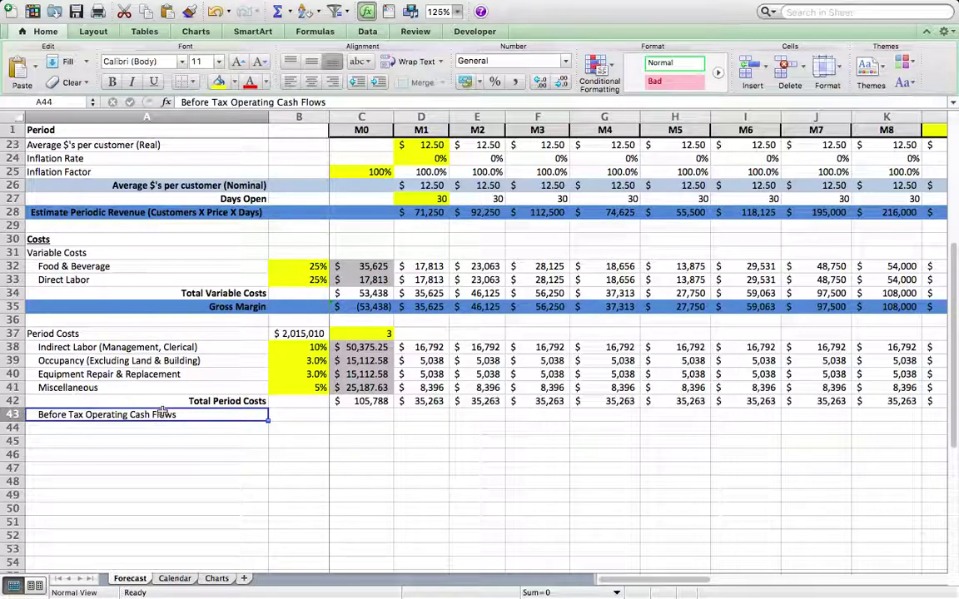
click(119, 306)
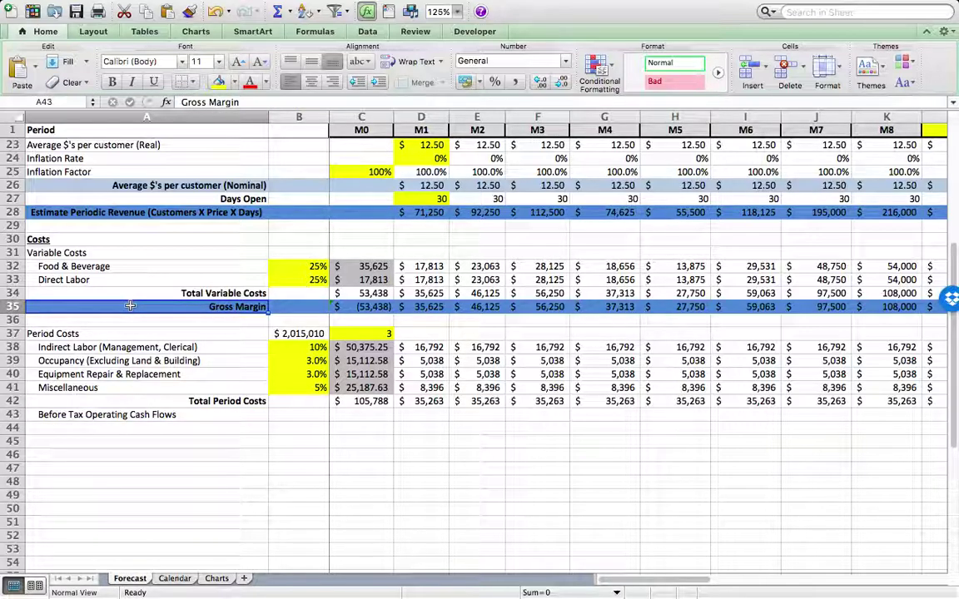
click(13, 306)
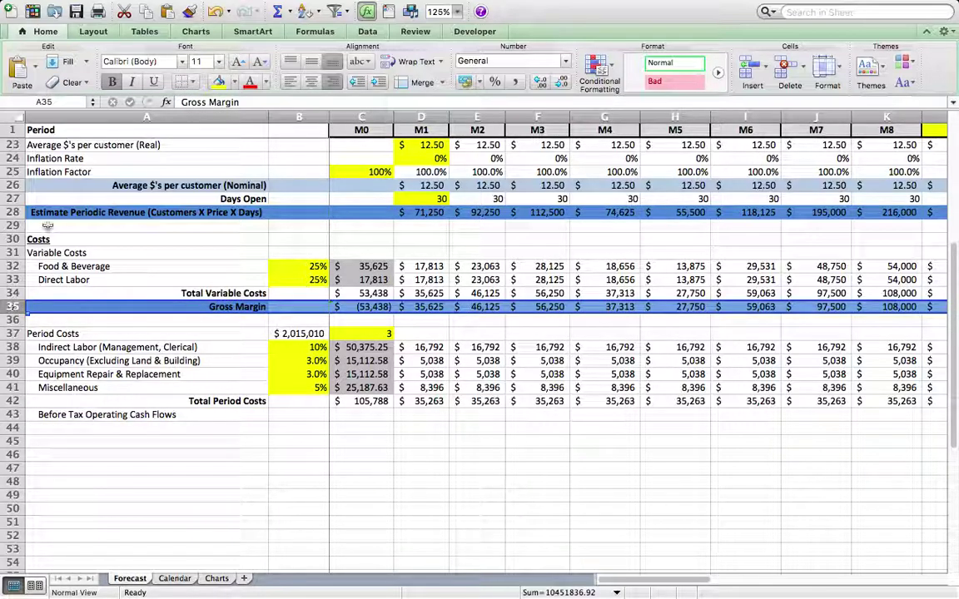
click(190, 12)
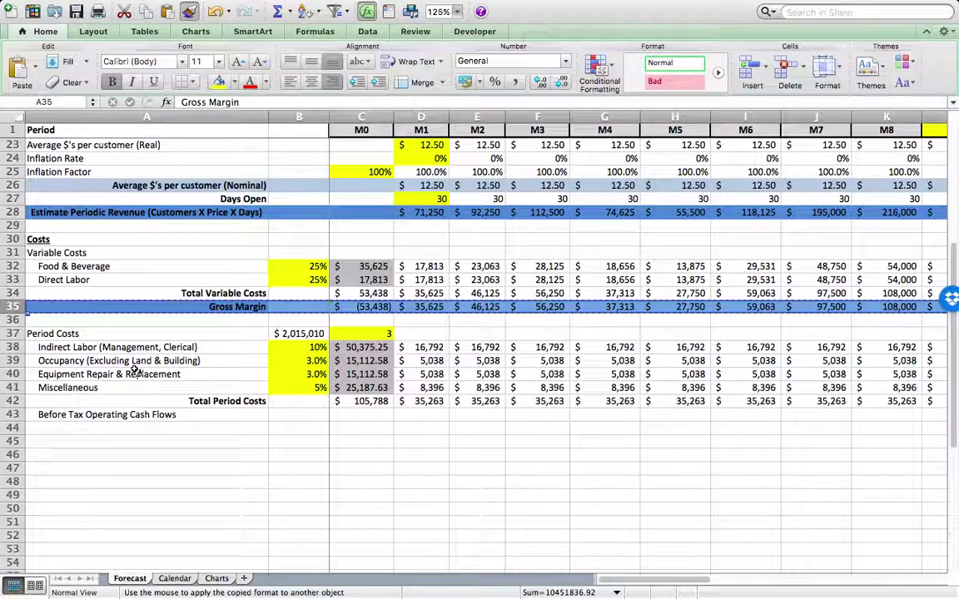
click(15, 415)
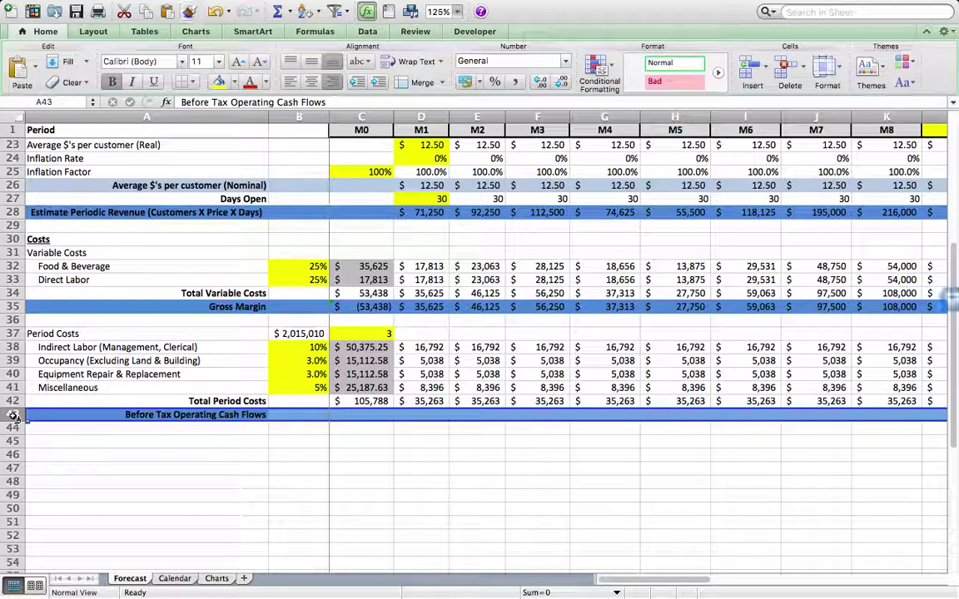
click(193, 468)
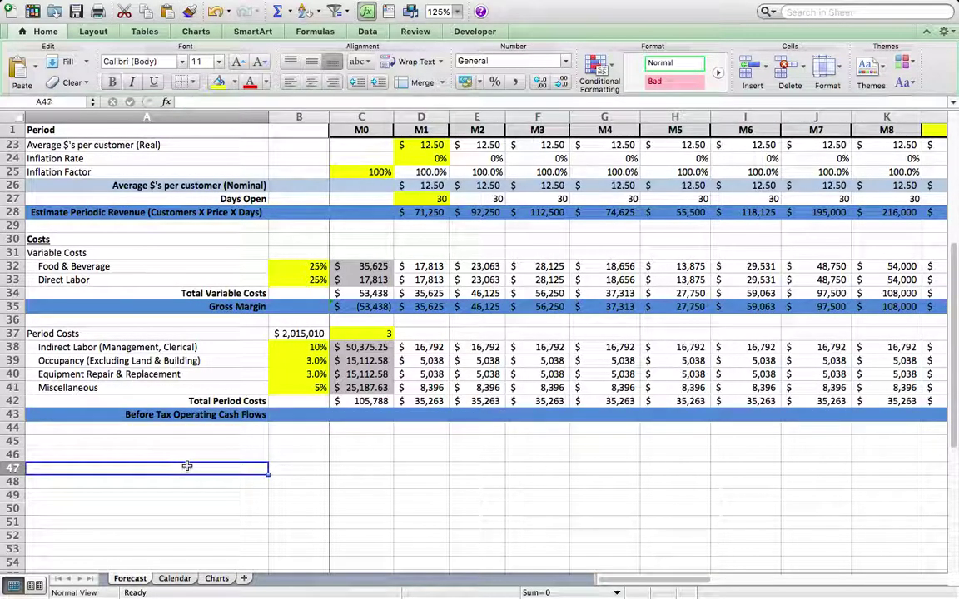
Calculate the M0 before tax operating cash flow in C43 as gross margin minus total period costs, =C35-C42
click(364, 416)
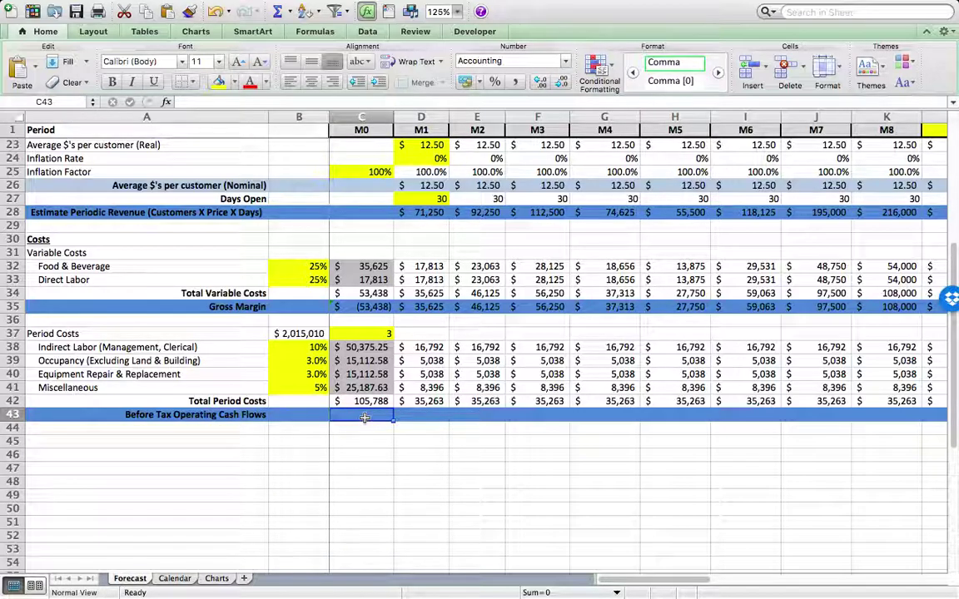
text(=)
click(359, 306)
text(-)
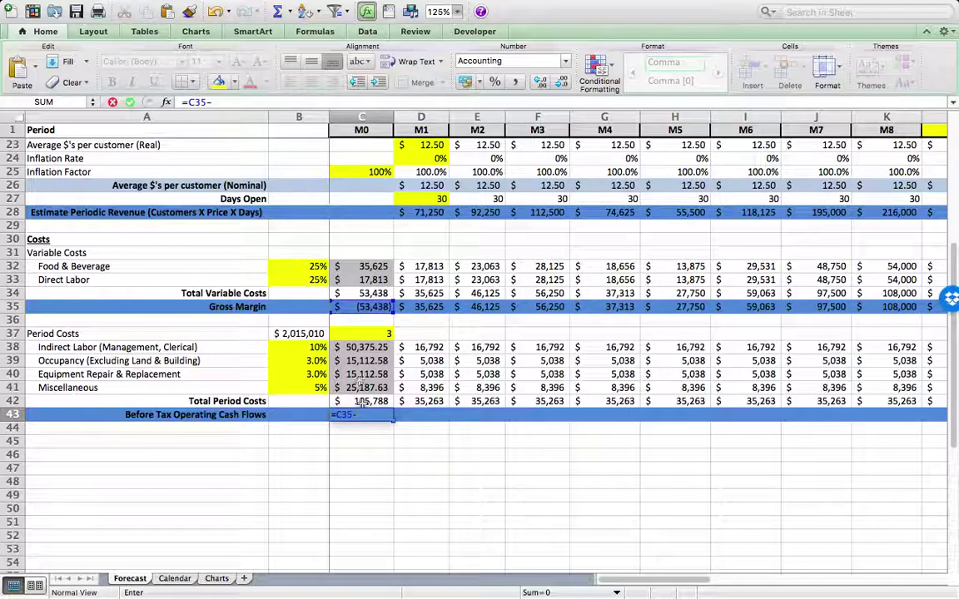
click(364, 402)
key(Return)
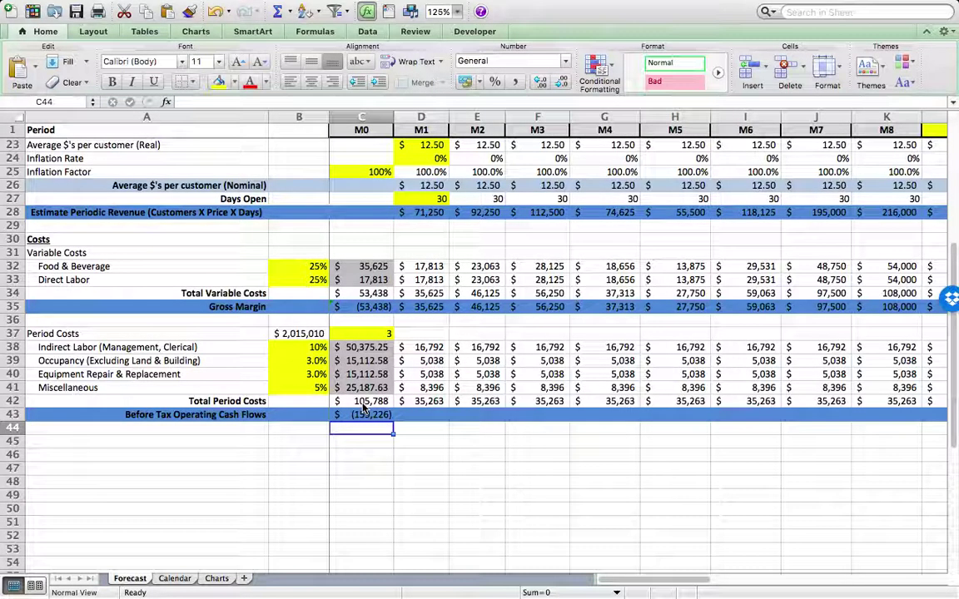
Extend the Before Tax Operating Cash Flows formula from C43 across all periods through Y10, and return to the first periods
click(372, 414)
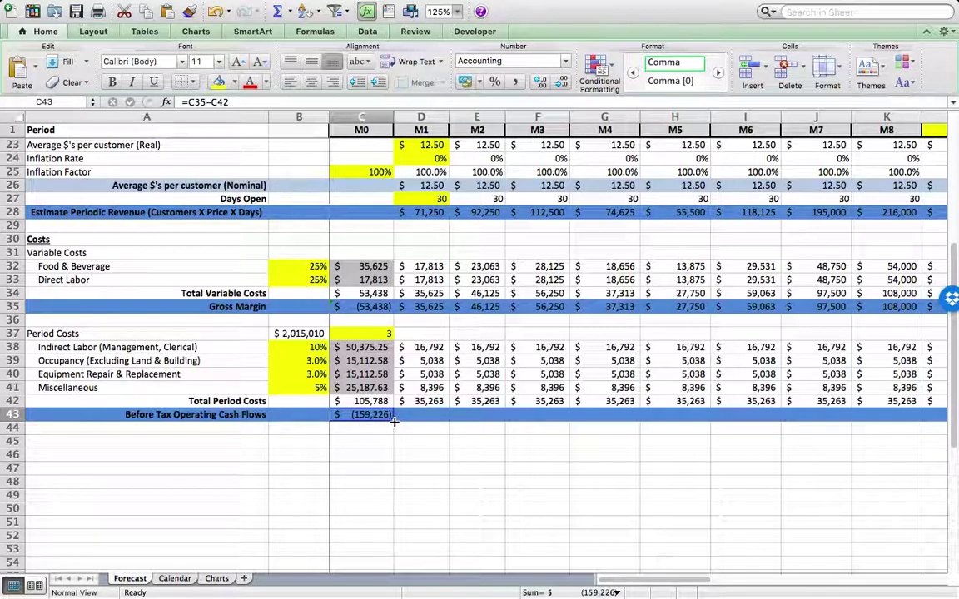
drag(392, 426, 433, 424)
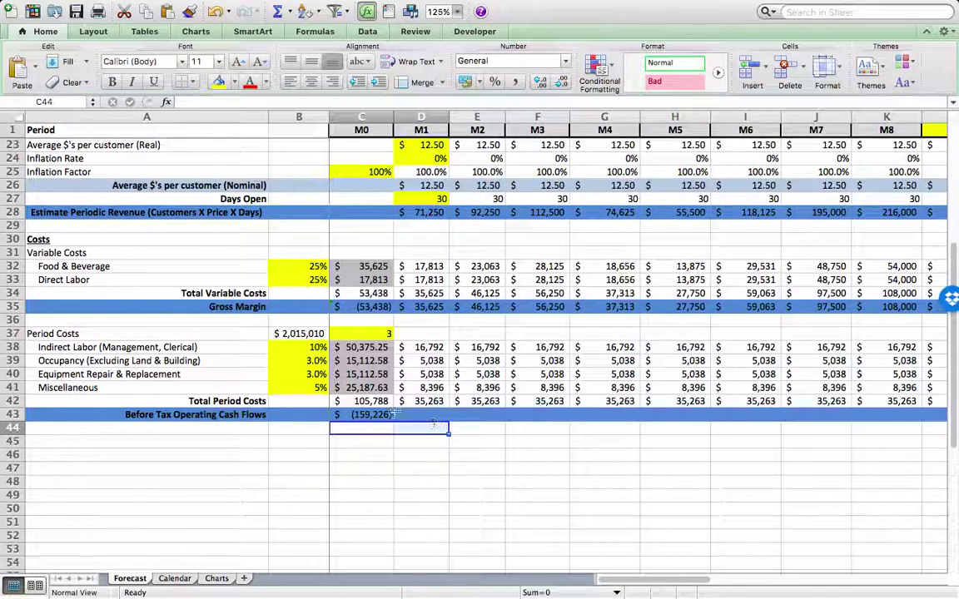
click(378, 414)
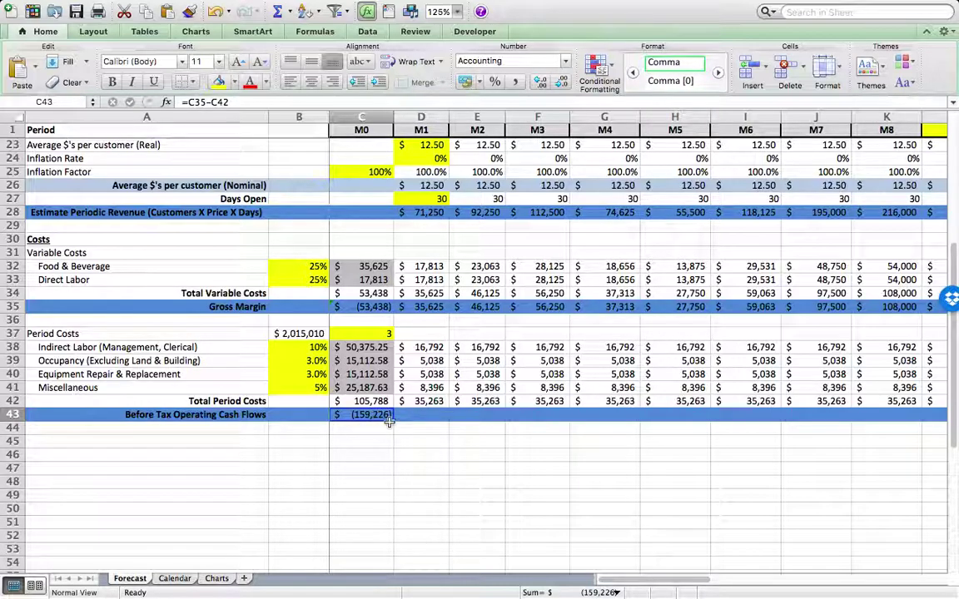
drag(393, 421, 442, 415)
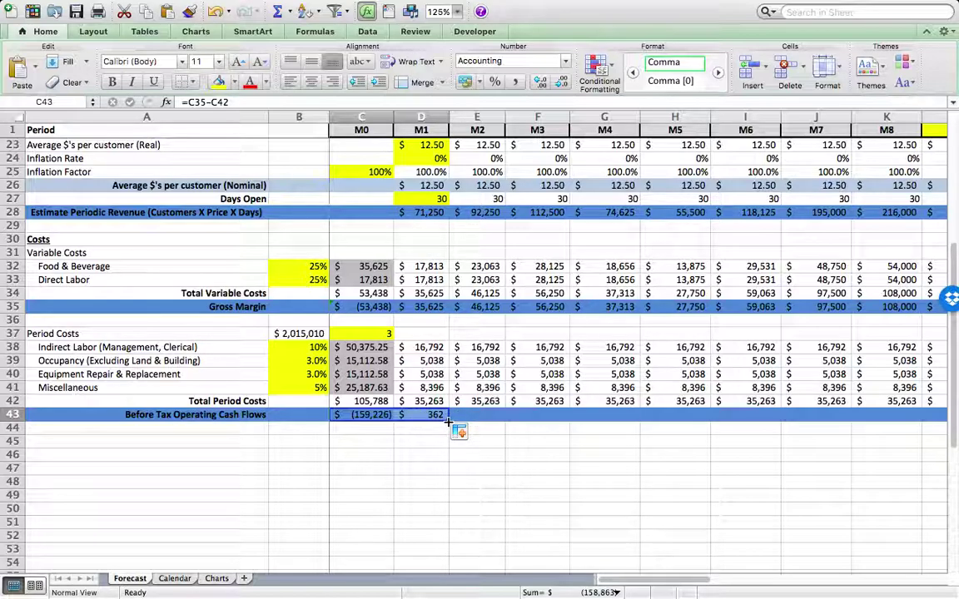
drag(448, 422, 606, 422)
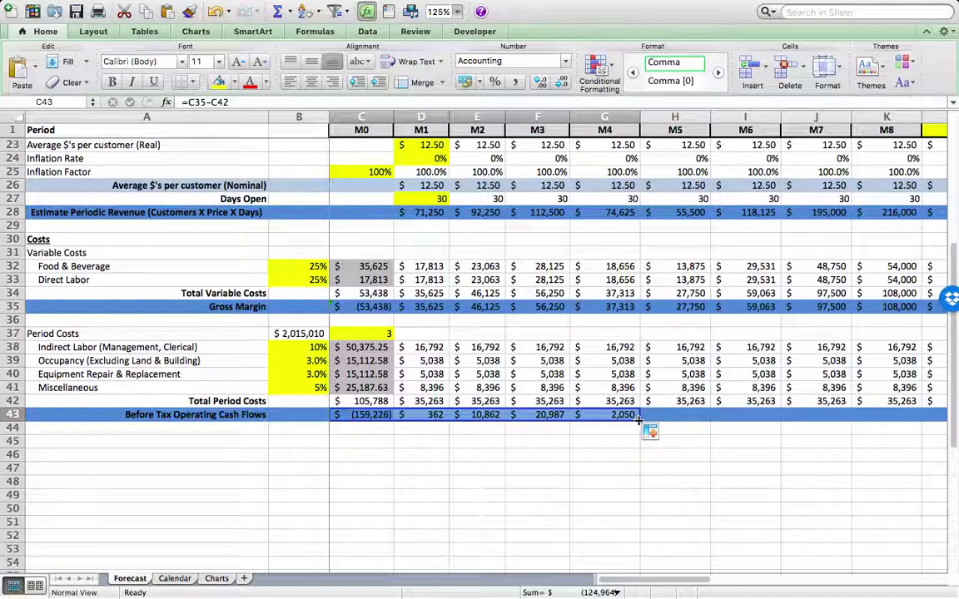
drag(639, 420, 663, 420)
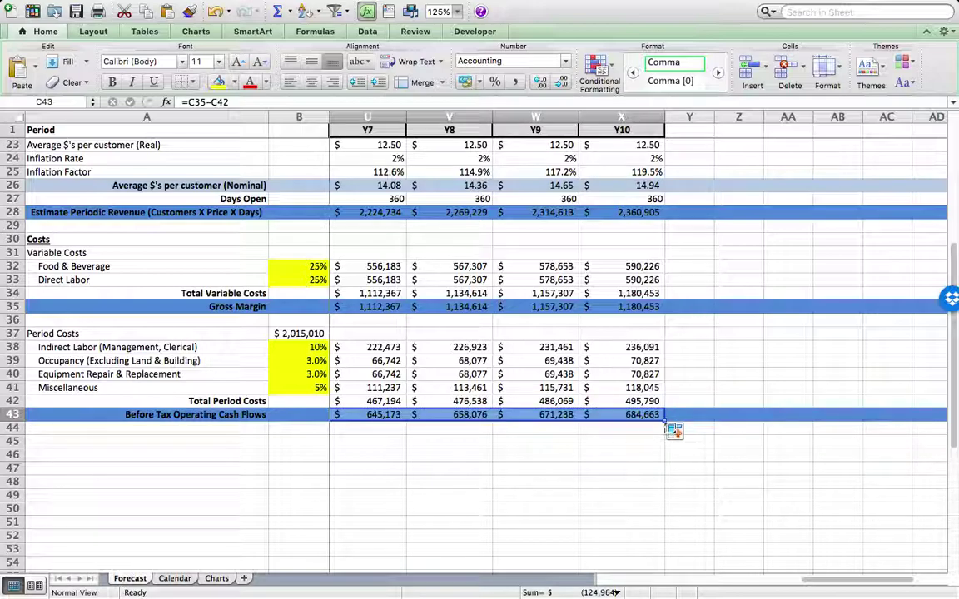
drag(816, 580, 616, 583)
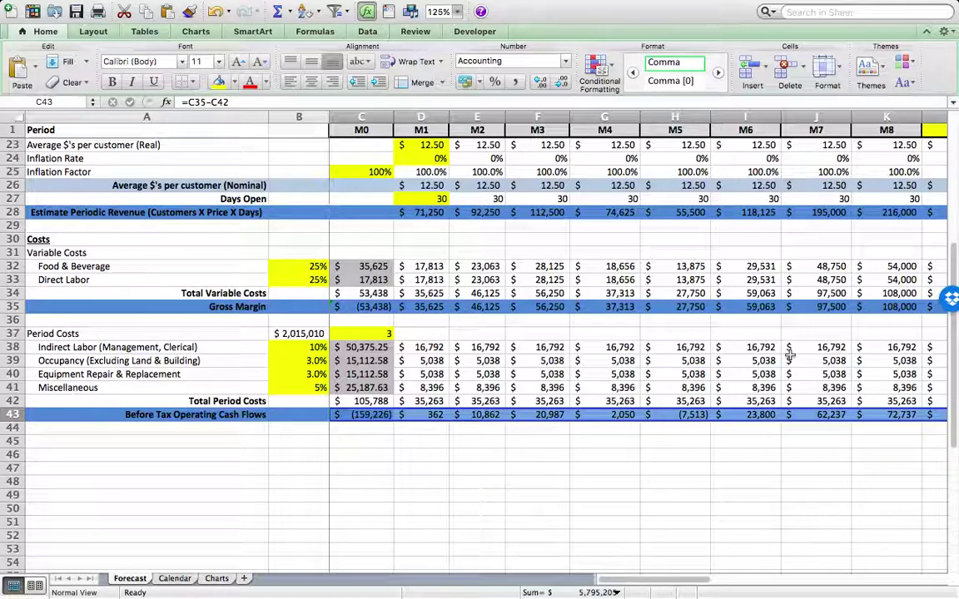
drag(630, 582, 450, 587)
mouse_move(763, 6)
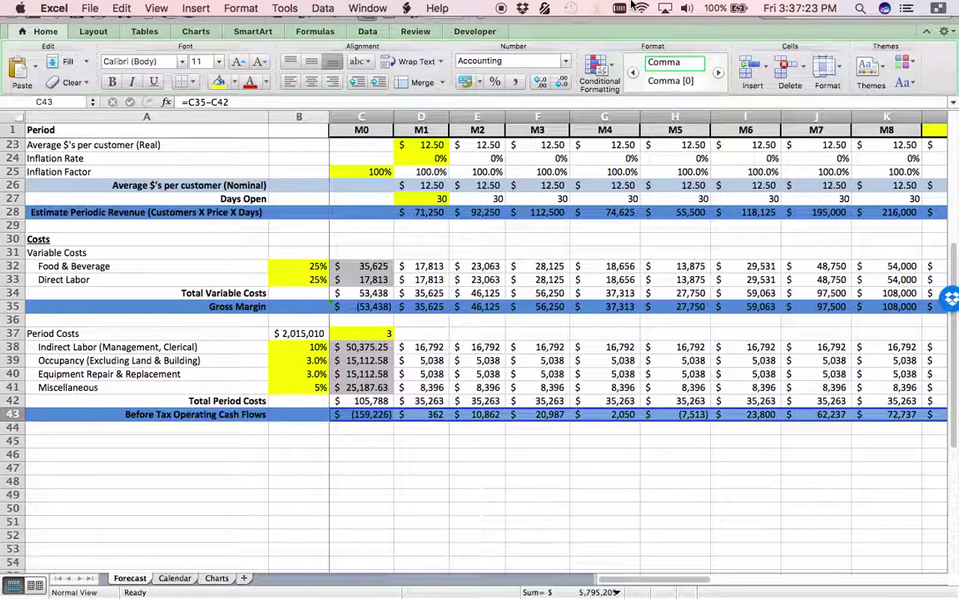